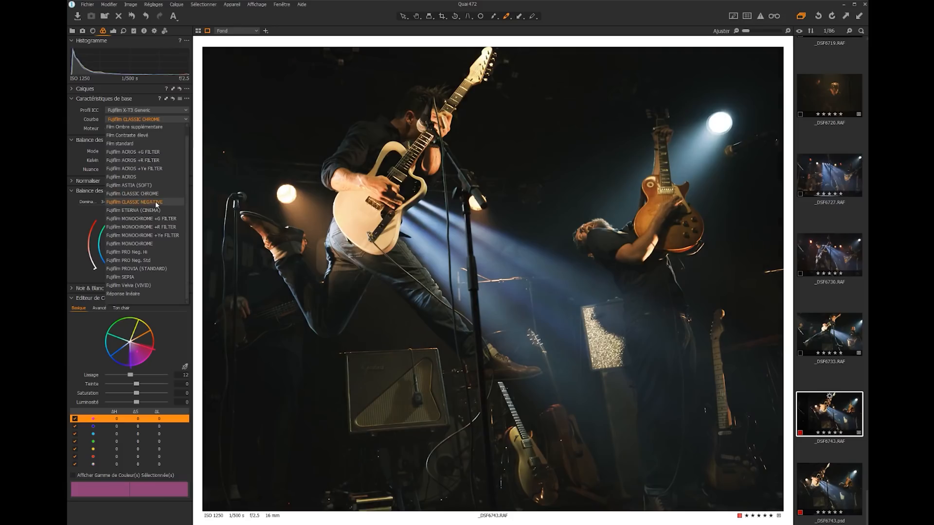
Look through the exposure and detail tool sets, and open the color tools
{"action": "left_click", "coordinate": [141, 128]}
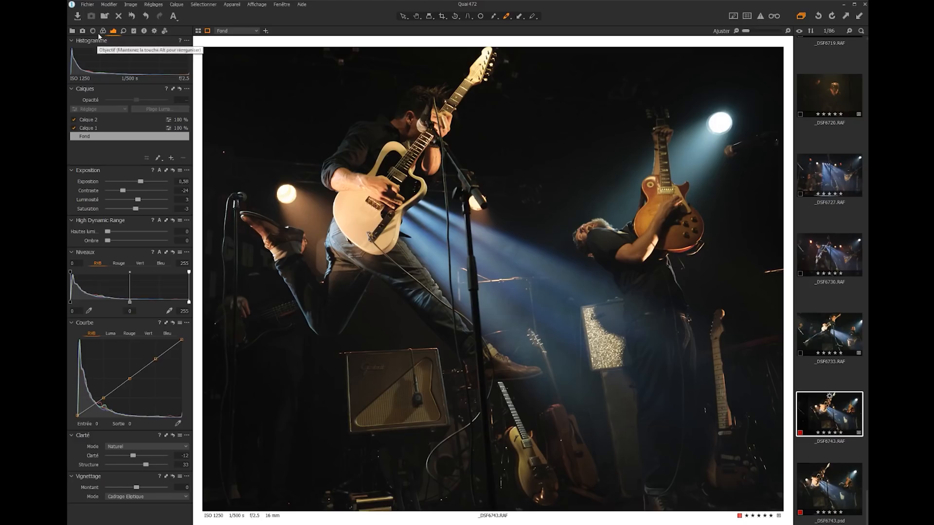
{"action": "left_click", "coordinate": [103, 30]}
{"action": "left_click", "coordinate": [113, 31]}
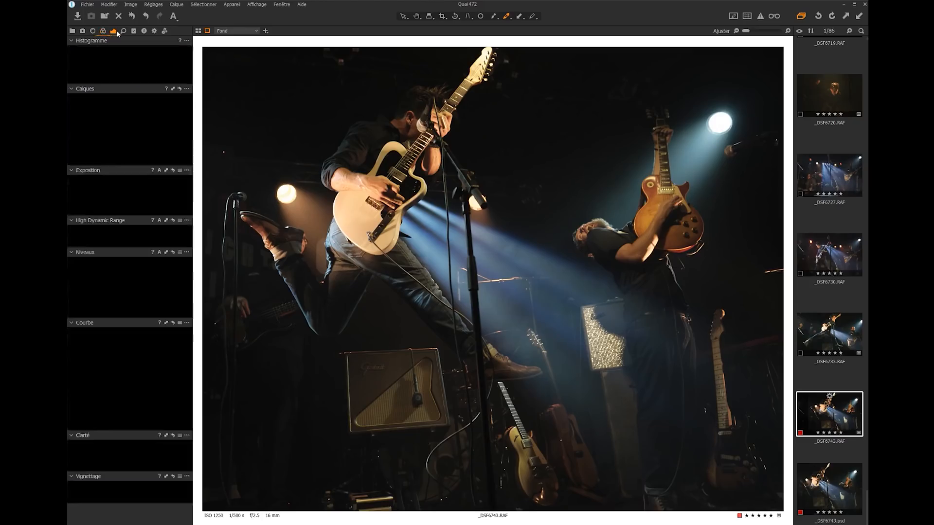
{"action": "left_click", "coordinate": [126, 31]}
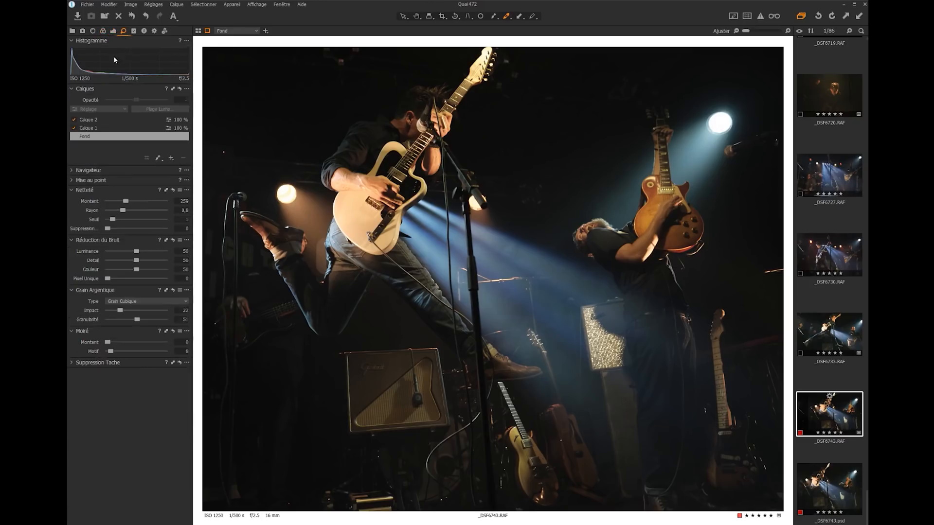
{"action": "left_click", "coordinate": [103, 31]}
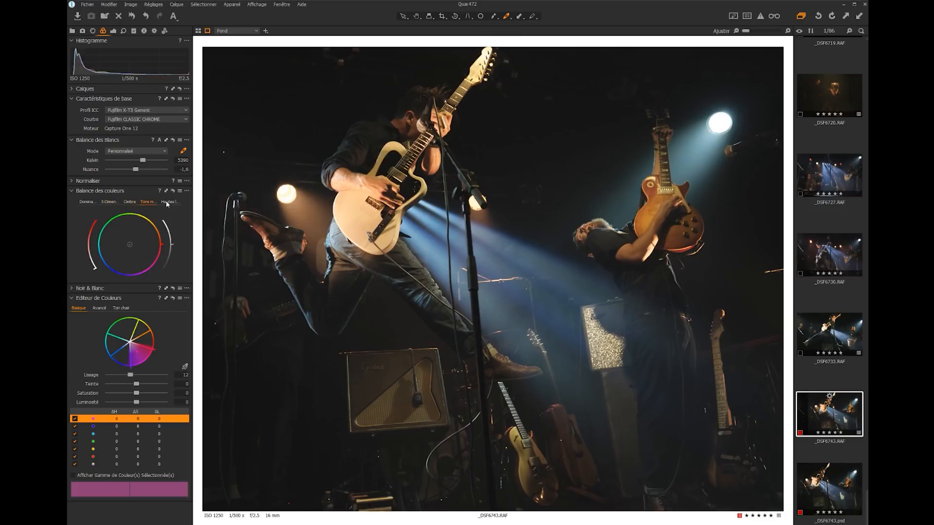
Examine the Color Balance wheels for shadows, midtones and highlights, comparing the single shadow wheel with the three-way view
{"action": "left_click_drag", "start_coordinate": [123, 262], "coordinate": [123, 265]}
{"action": "left_click_drag", "start_coordinate": [150, 226], "coordinate": [151, 222]}
{"action": "left_click_drag", "start_coordinate": [177, 267], "coordinate": [177, 263]}
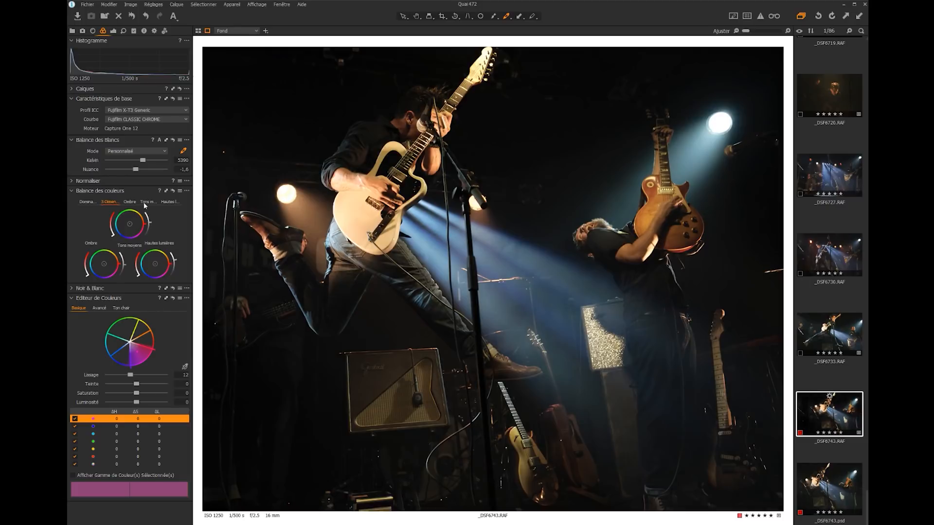
{"action": "left_click", "coordinate": [129, 202]}
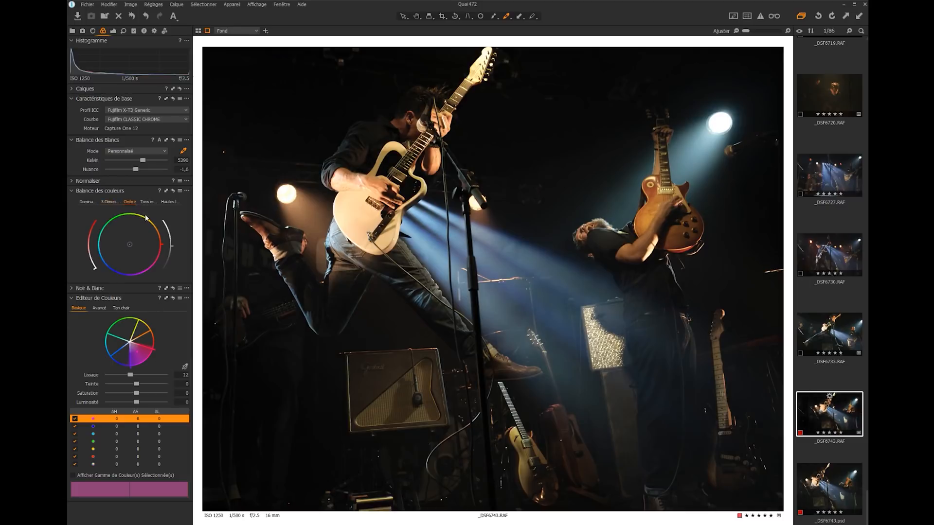
{"action": "left_click", "coordinate": [110, 201]}
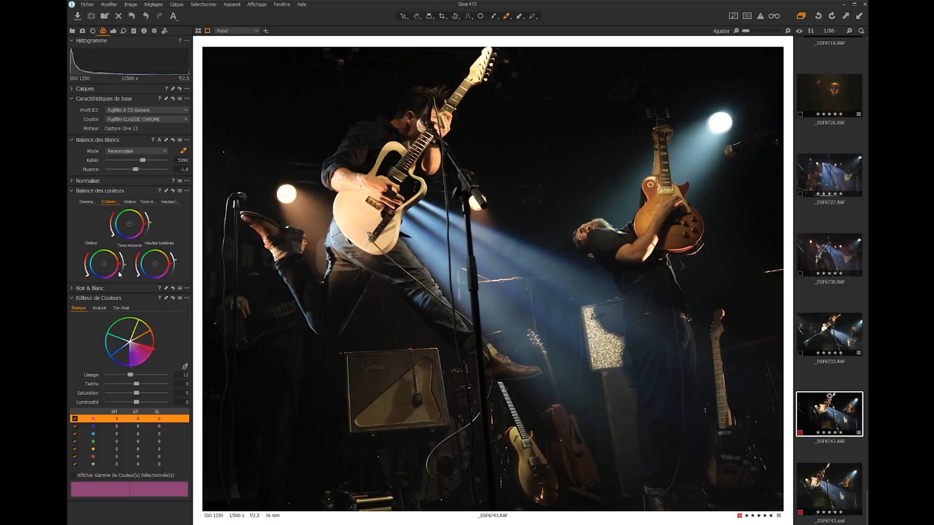
{"action": "left_click_drag", "start_coordinate": [104, 266], "coordinate": [103, 267]}
{"action": "left_click_drag", "start_coordinate": [136, 271], "coordinate": [134, 273]}
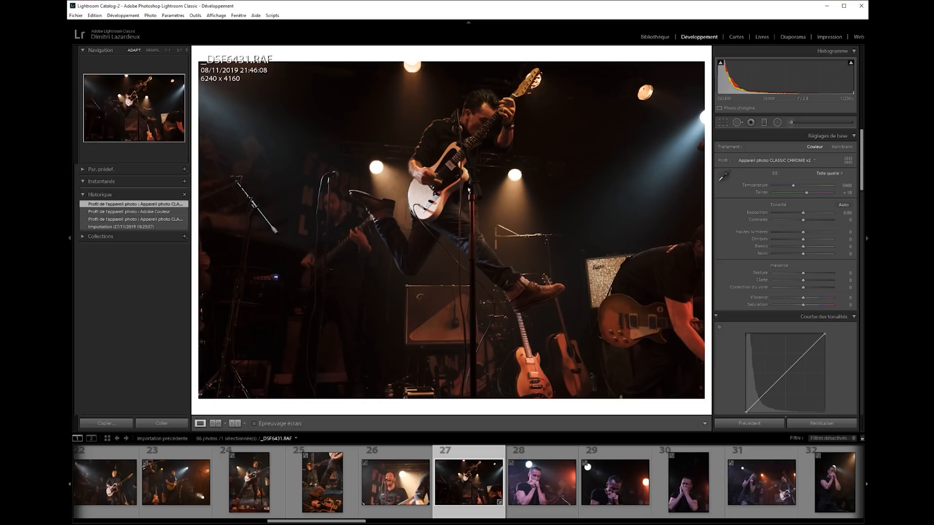
Review Lightroom's tone curve and color sliders, and in Capture One's basic Color Editor select the red range and adjust its boundary
{"action": "left_click_drag", "start_coordinate": [862, 185], "coordinate": [857, 245]}
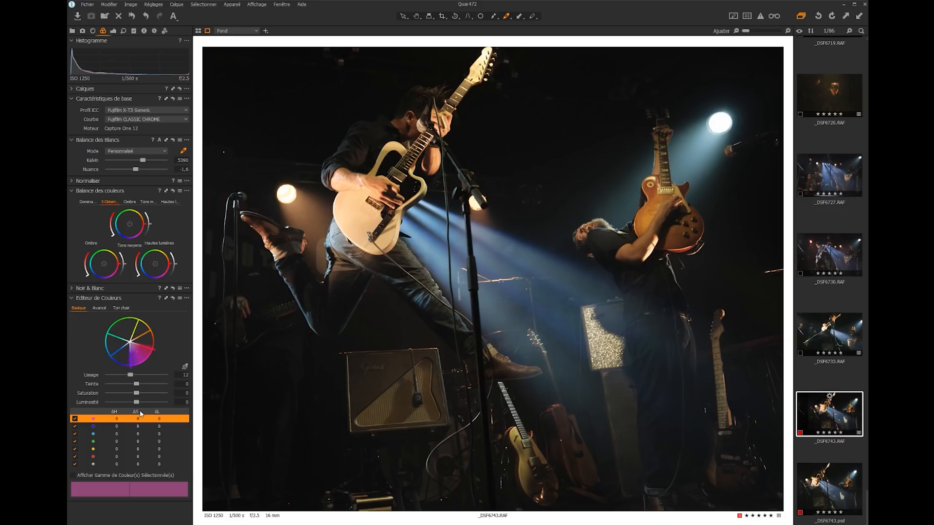
{"action": "left_click", "coordinate": [146, 344]}
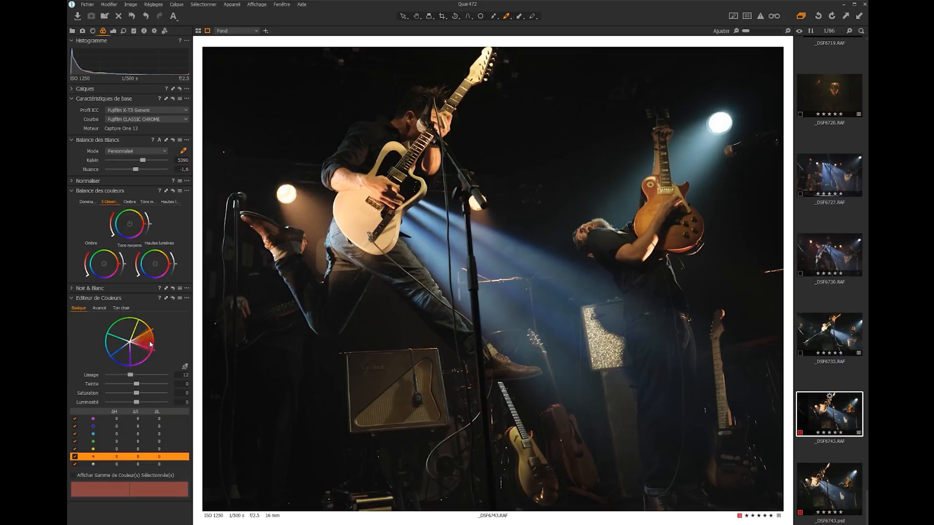
{"action": "mouse_move", "coordinate": [154, 330]}
{"action": "left_mouse_down"}
{"action": "mouse_move", "coordinate": [158, 343]}
{"action": "mouse_move", "coordinate": [156, 329]}
{"action": "left_mouse_up"}
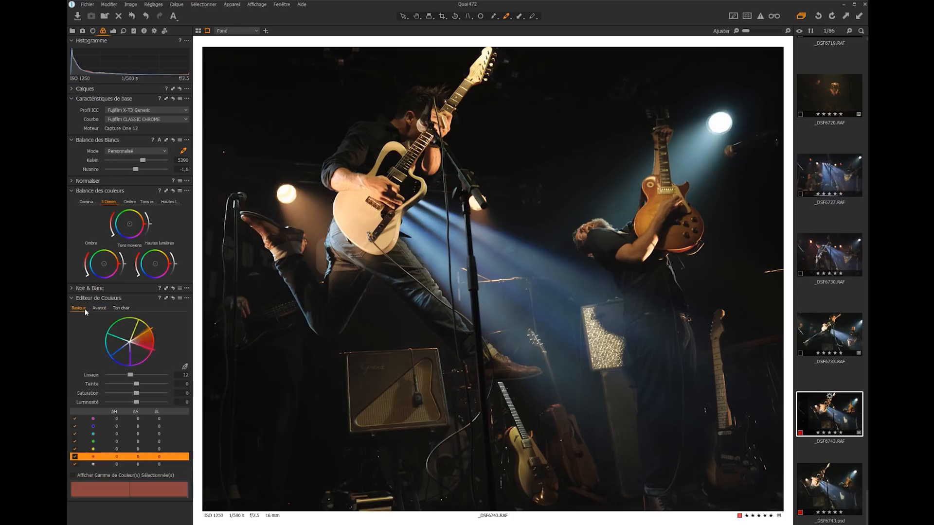
Sample the yellow tone of the standing guitar's neck in the advanced Color Editor and set its saturation to -100
{"action": "left_click", "coordinate": [99, 308]}
{"action": "left_click", "coordinate": [184, 367]}
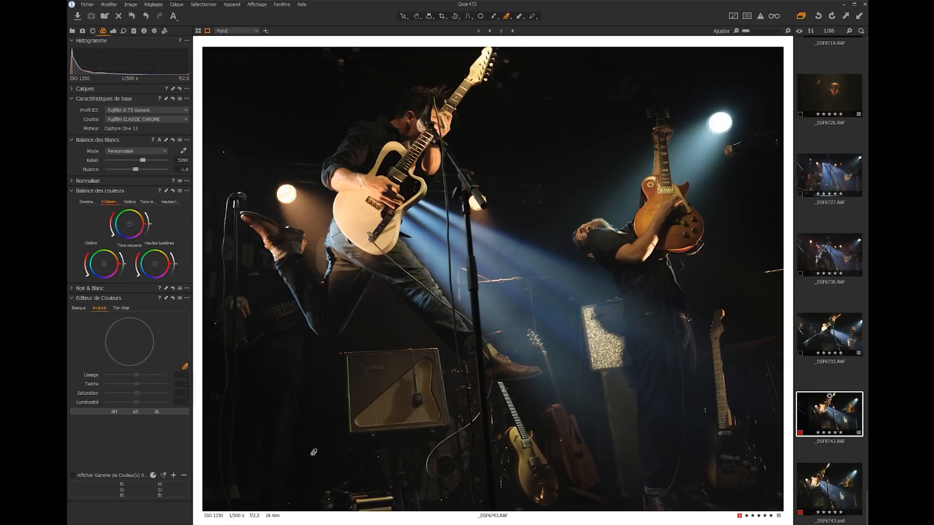
{"action": "left_click", "coordinate": [519, 428]}
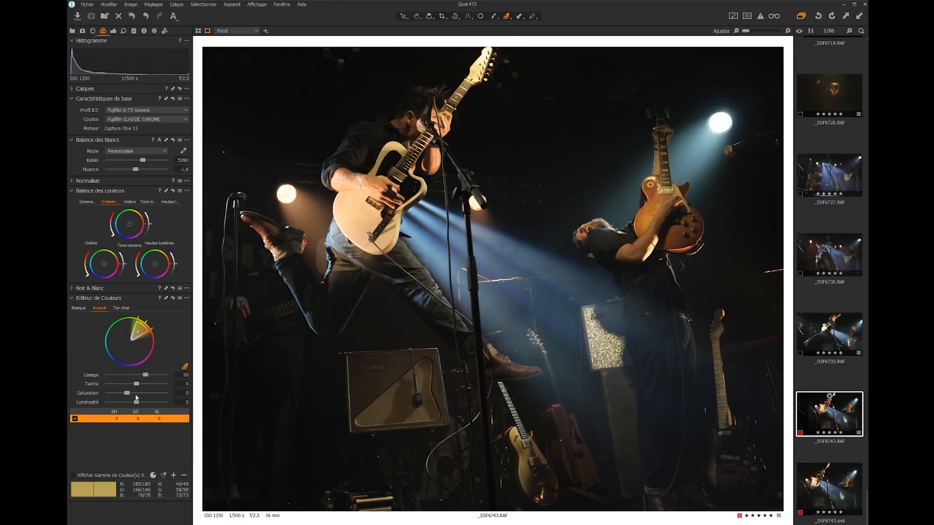
{"action": "left_click_drag", "start_coordinate": [127, 395], "coordinate": [88, 396]}
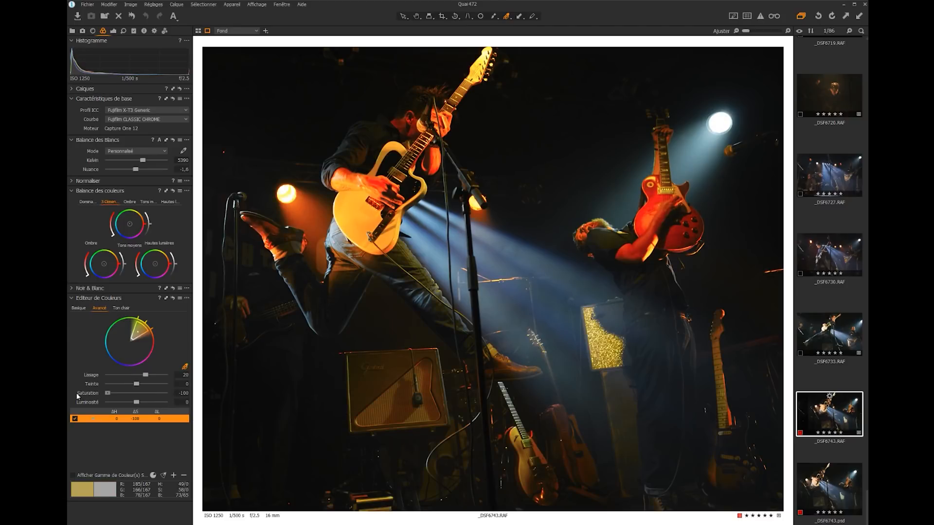
Adjust the sampled yellow range's boundary on the color wheel and vary its saturation
{"action": "left_click_drag", "start_coordinate": [110, 395], "coordinate": [129, 396]}
{"action": "left_click_drag", "start_coordinate": [153, 330], "coordinate": [143, 319]}
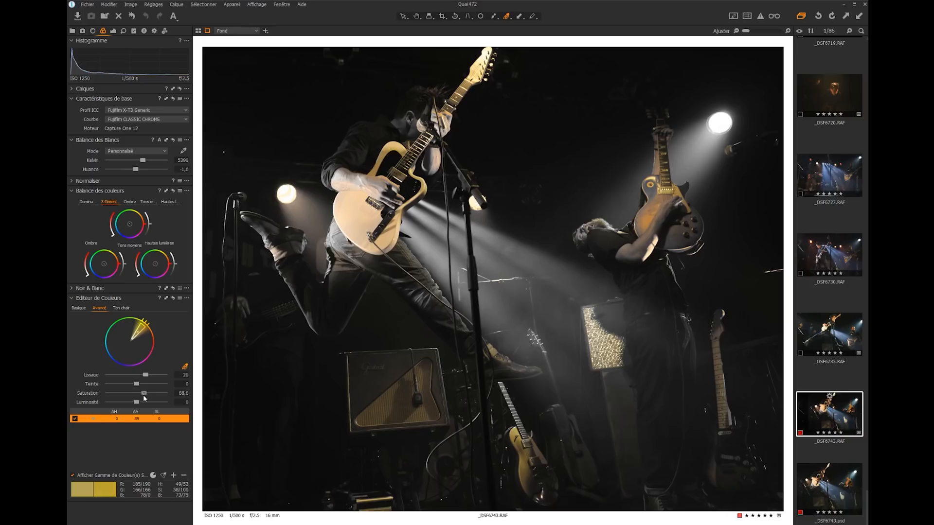
{"action": "left_click_drag", "start_coordinate": [143, 395], "coordinate": [106, 395]}
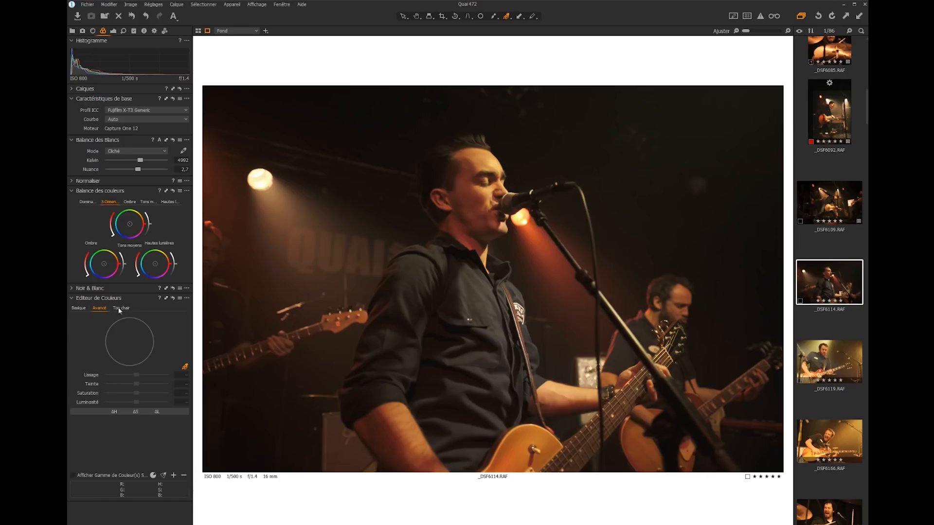
In the Skin Tone editor, sample the singer's face and a warm orange tone by his guitar, trying different hue amounts on each
{"action": "left_click", "coordinate": [122, 309]}
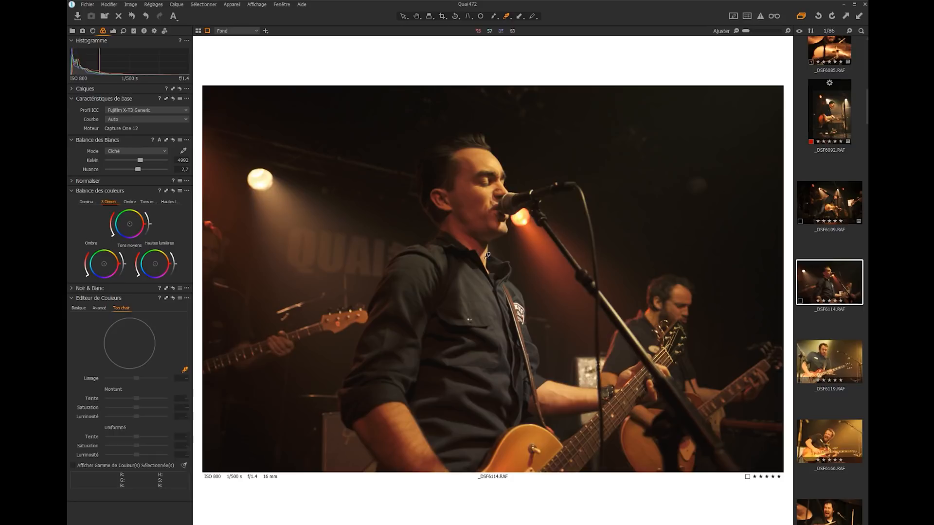
{"action": "left_click", "coordinate": [479, 197]}
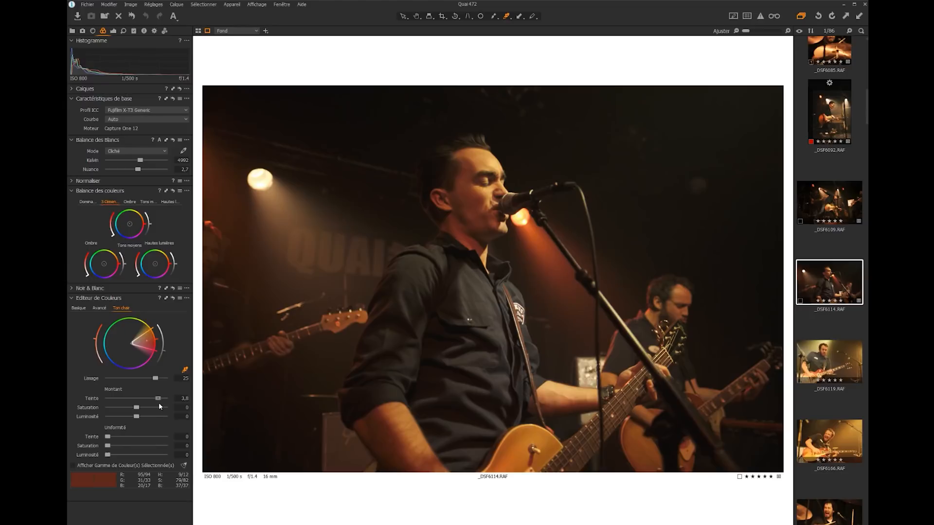
{"action": "mouse_move", "coordinate": [148, 399]}
{"action": "left_mouse_down"}
{"action": "mouse_move", "coordinate": [121, 400]}
{"action": "mouse_move", "coordinate": [157, 404]}
{"action": "left_mouse_up"}
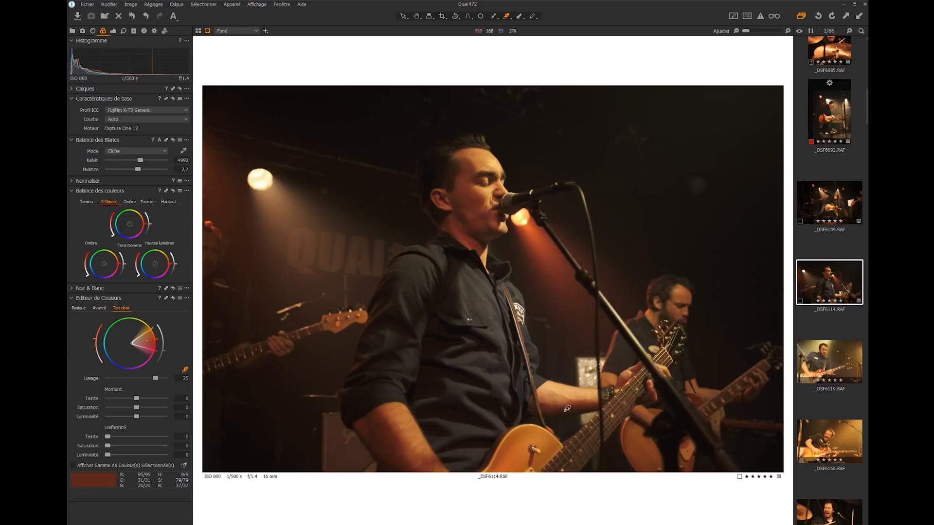
{"action": "left_click", "coordinate": [554, 418]}
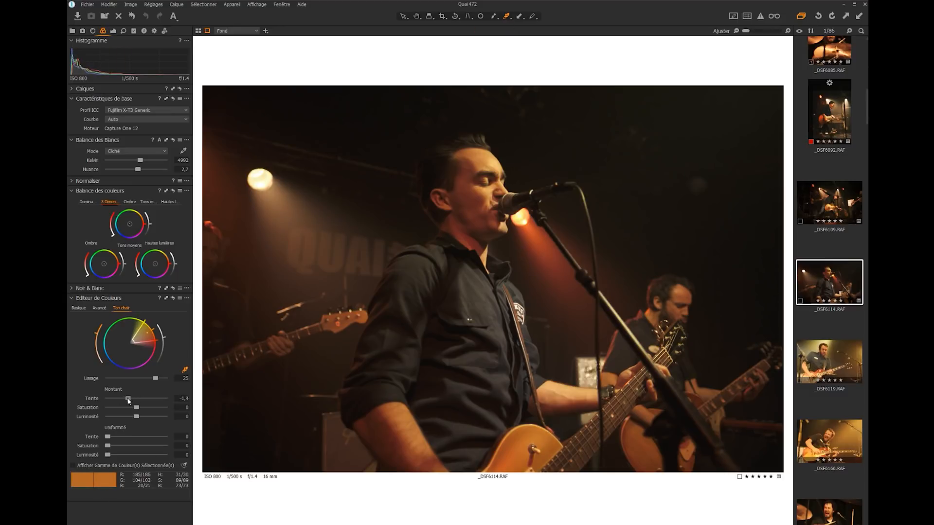
{"action": "left_click_drag", "start_coordinate": [117, 400], "coordinate": [165, 400]}
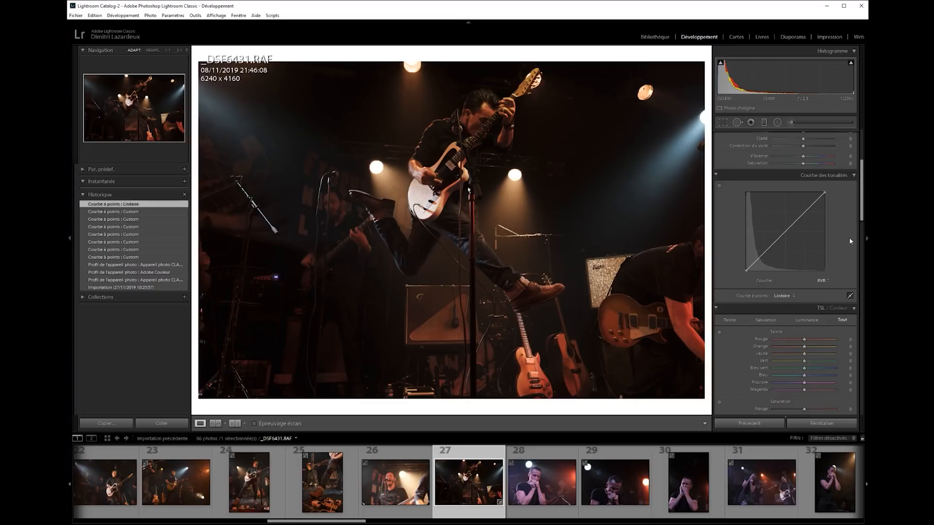
Switch Lightroom's tone curve to the Rouge channel and back to RVB to examine the available channels
{"action": "left_click", "coordinate": [822, 282]}
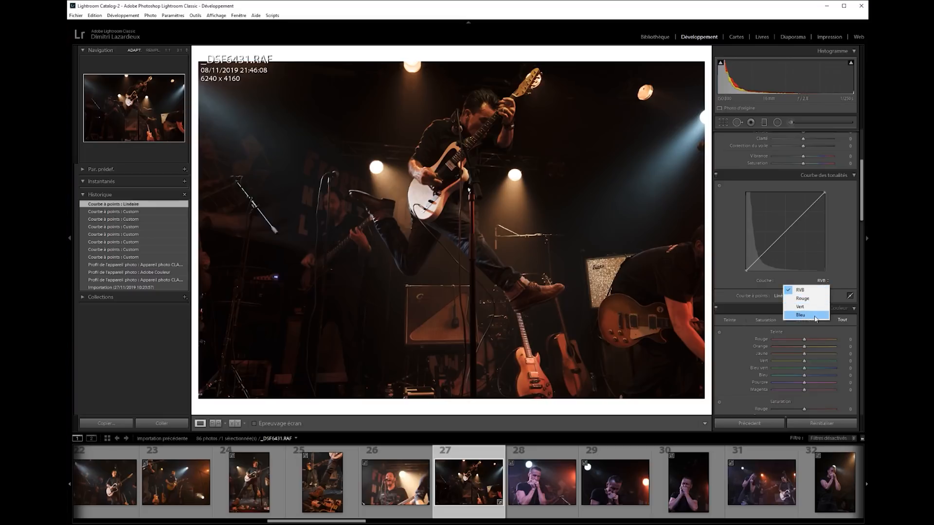
{"action": "left_click", "coordinate": [802, 298]}
{"action": "left_click", "coordinate": [821, 281]}
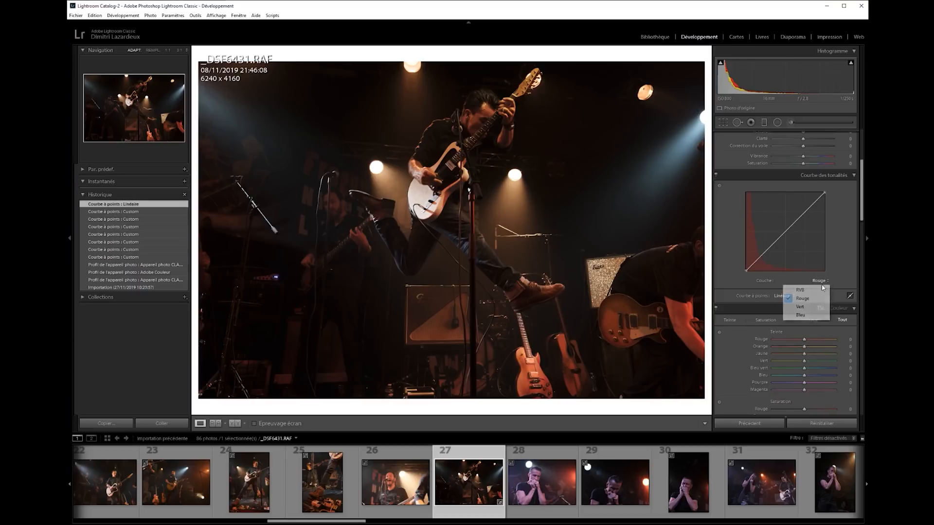
{"action": "left_click", "coordinate": [822, 290]}
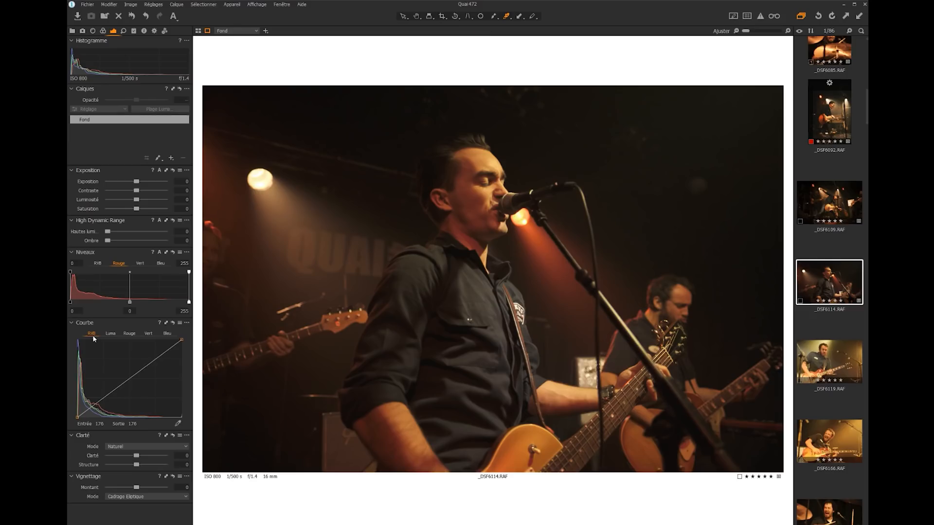
View the red, green and blue channels of Capture One's Curve tool
{"action": "left_click", "coordinate": [135, 334]}
{"action": "left_click", "coordinate": [149, 334]}
{"action": "left_click", "coordinate": [167, 333]}
Try an S-curve on the Luma channel with a slightly raised black point
{"action": "left_click", "coordinate": [111, 334]}
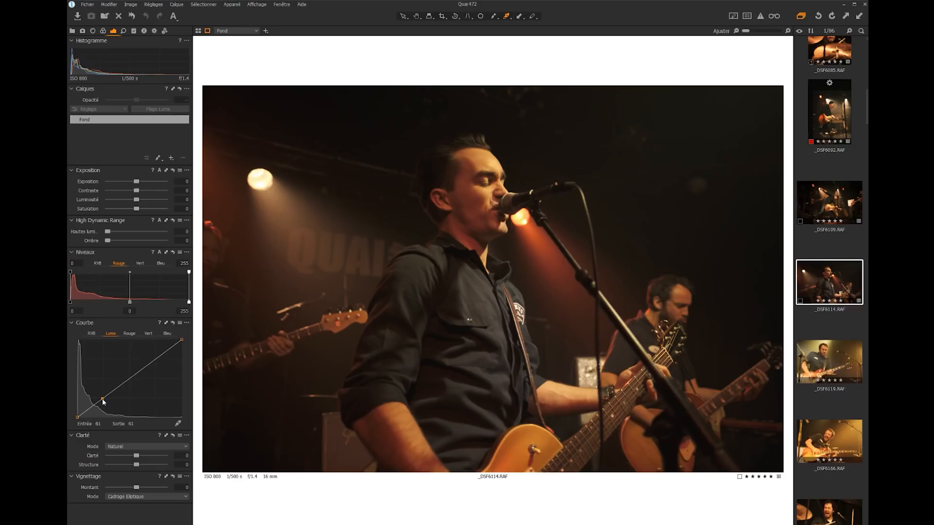
{"action": "left_click_drag", "start_coordinate": [101, 399], "coordinate": [129, 376]}
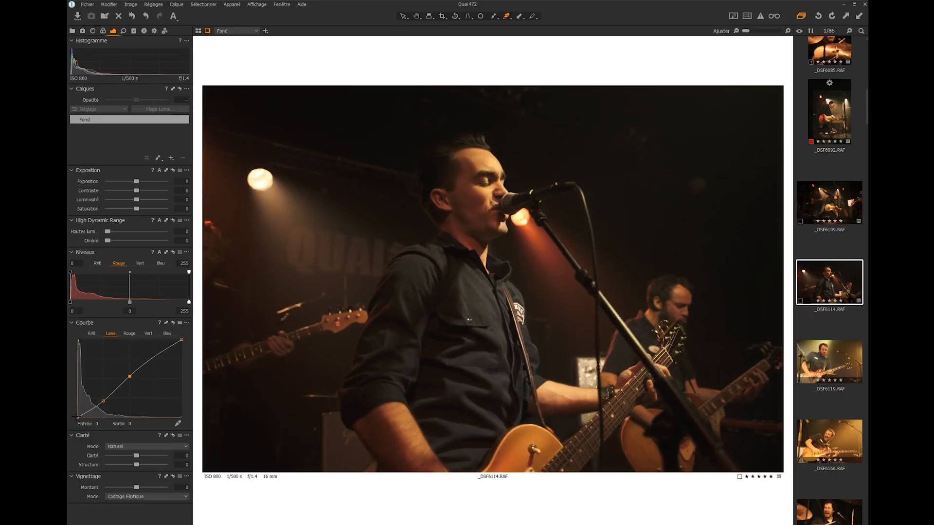
{"action": "left_click_drag", "start_coordinate": [78, 416], "coordinate": [77, 415]}
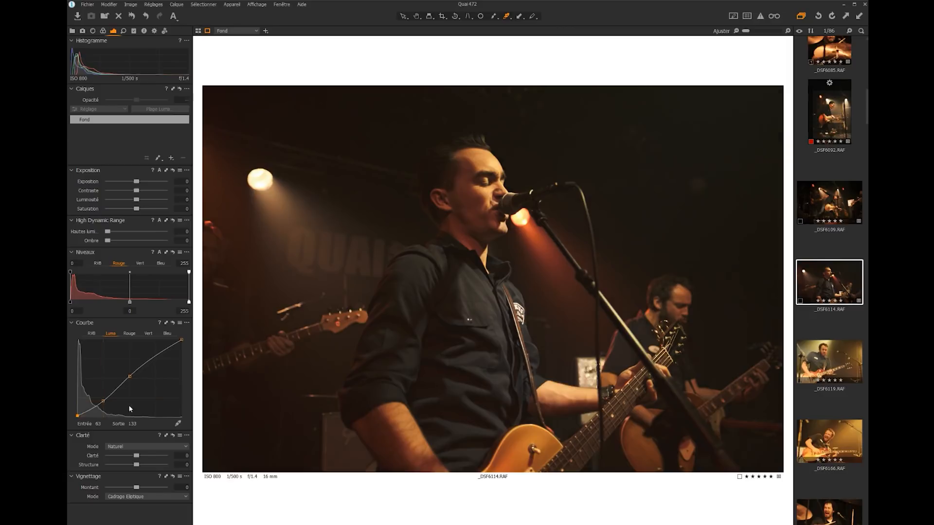
Try an S-curve with lowered shadows and raised midtones on the RGB channel, and reset the Curve tool
{"action": "left_click", "coordinate": [91, 333]}
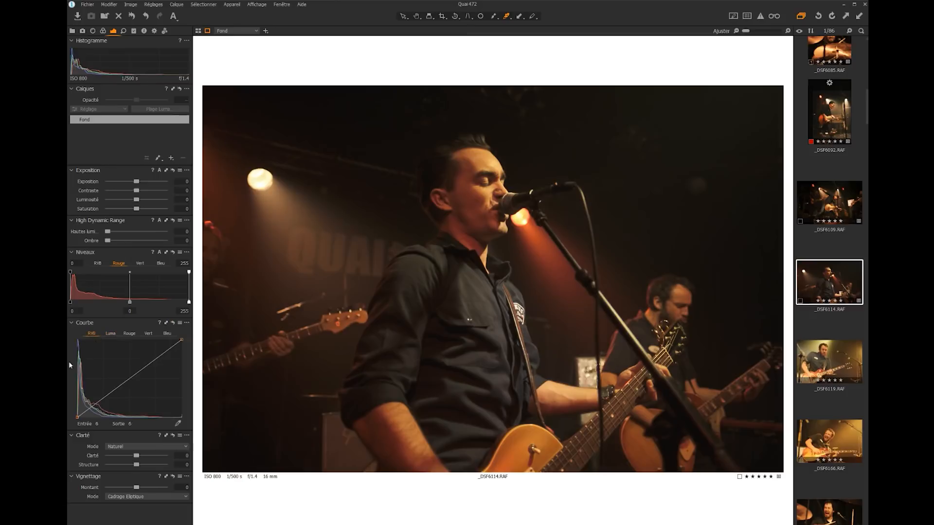
{"action": "left_click", "coordinate": [101, 402]}
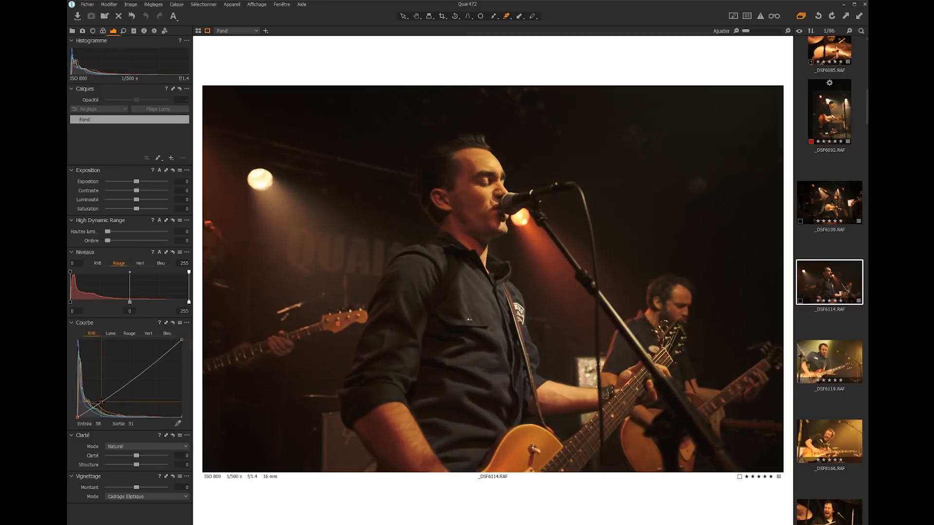
{"action": "left_click_drag", "start_coordinate": [127, 386], "coordinate": [124, 378]}
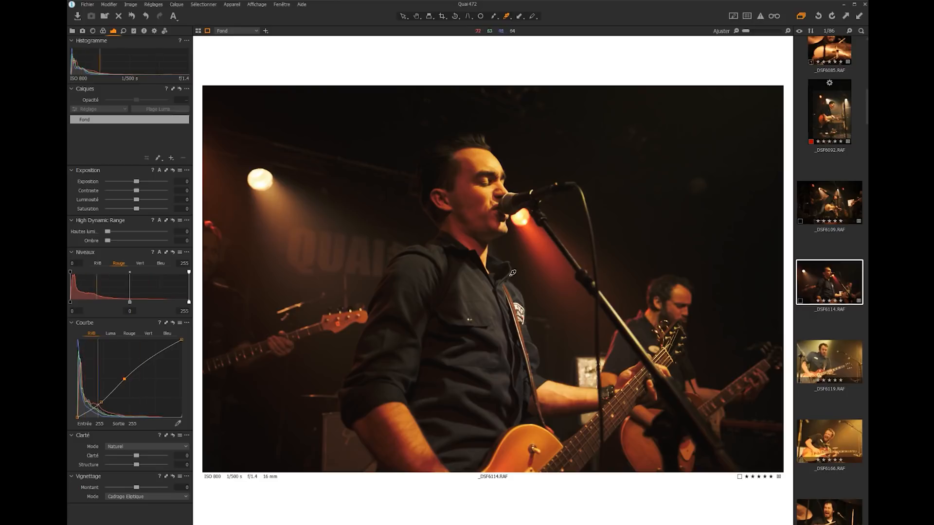
{"action": "left_click", "coordinate": [173, 323]}
Shape an S-curve on the Luma channel by anchoring the shadows and raising the midtones
{"action": "left_click", "coordinate": [115, 333]}
{"action": "left_click_drag", "start_coordinate": [97, 403], "coordinate": [120, 382]}
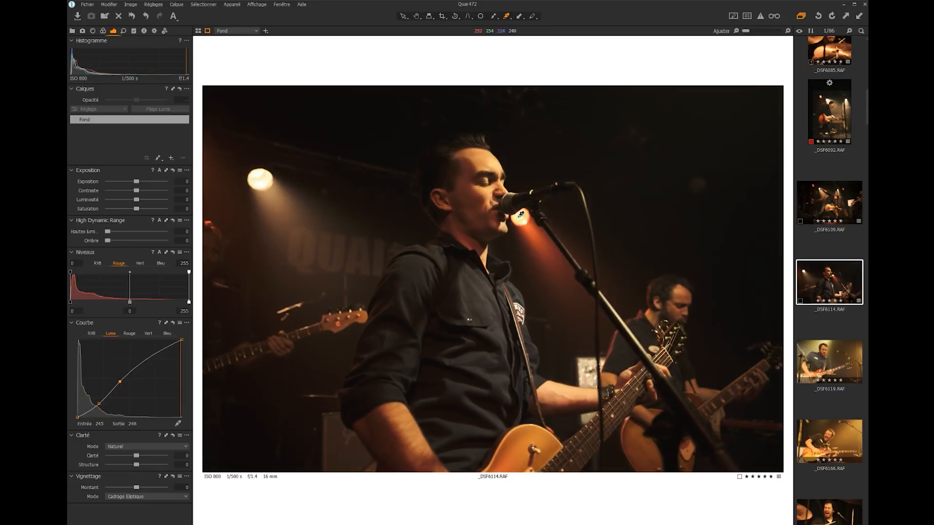
Open Capture One's detail tools, and in Lightroom's Effects settings slightly raise the grain amount
{"action": "left_click", "coordinate": [123, 30]}
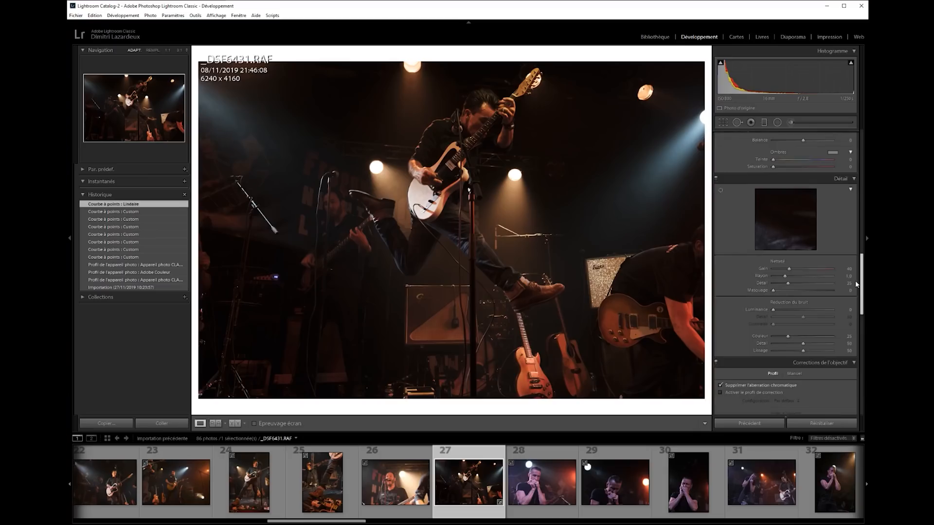
{"action": "scroll", "coordinate": [855, 292], "scroll_direction": "down", "scroll_amount": 3}
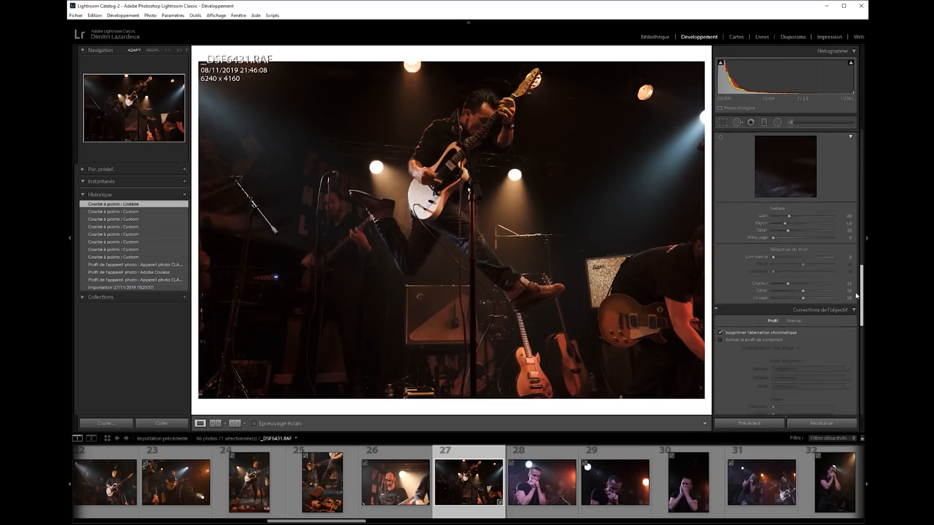
{"action": "scroll", "coordinate": [855, 292], "scroll_direction": "down", "scroll_amount": 10}
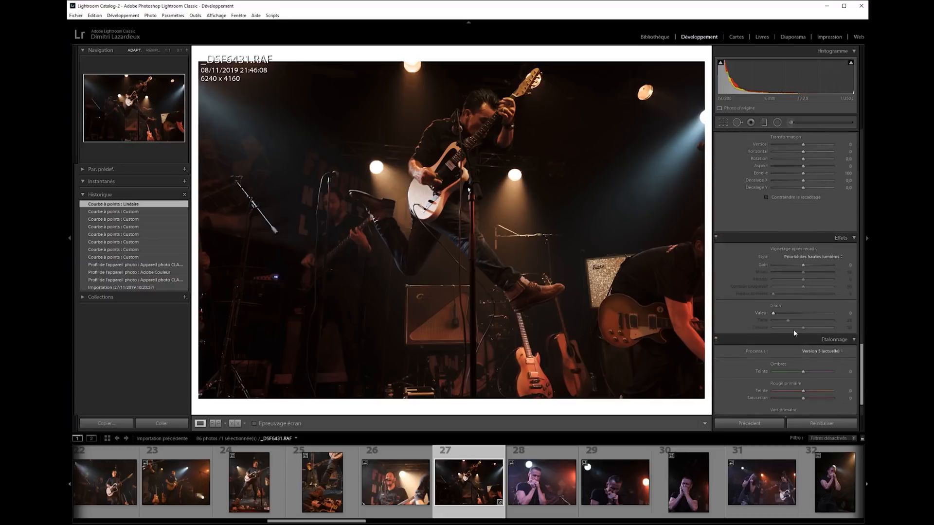
{"action": "left_click_drag", "start_coordinate": [773, 314], "coordinate": [779, 315]}
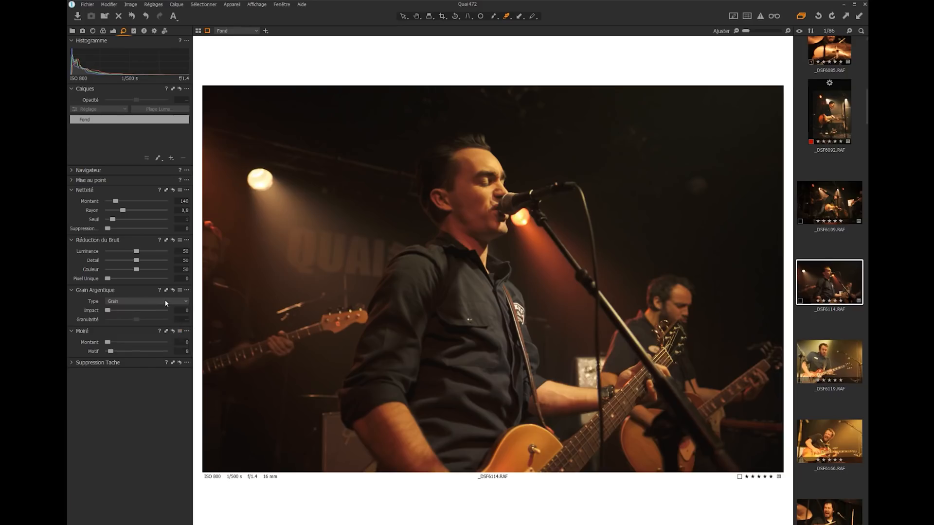
Preview the film grain presets in Capture One, including Extreme+, and apply the Smooth+ preset
{"action": "left_click", "coordinate": [165, 304]}
{"action": "left_click", "coordinate": [151, 307]}
{"action": "left_click", "coordinate": [180, 290]}
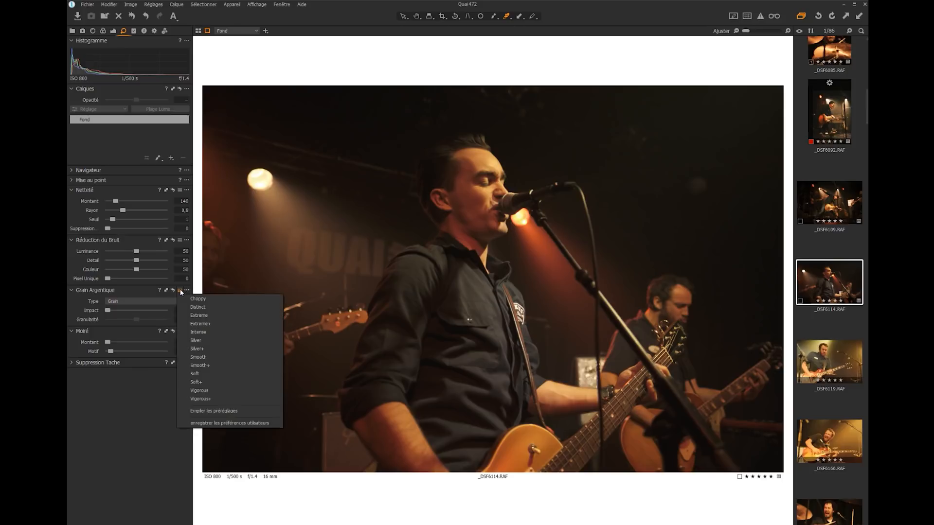
{"action": "left_click", "coordinate": [180, 292]}
{"action": "left_click", "coordinate": [180, 290]}
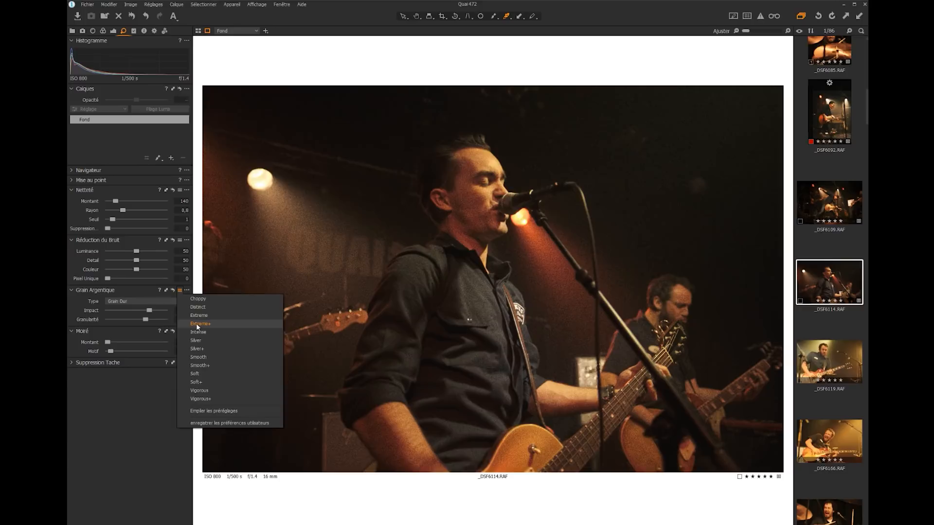
{"action": "left_click", "coordinate": [202, 364]}
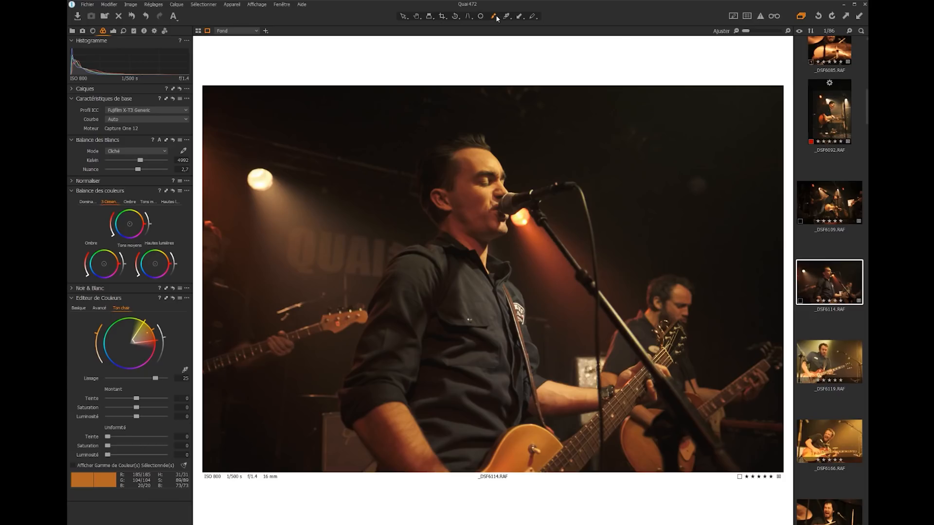
Open the mask drawing options
{"action": "left_click", "coordinate": [494, 16]}
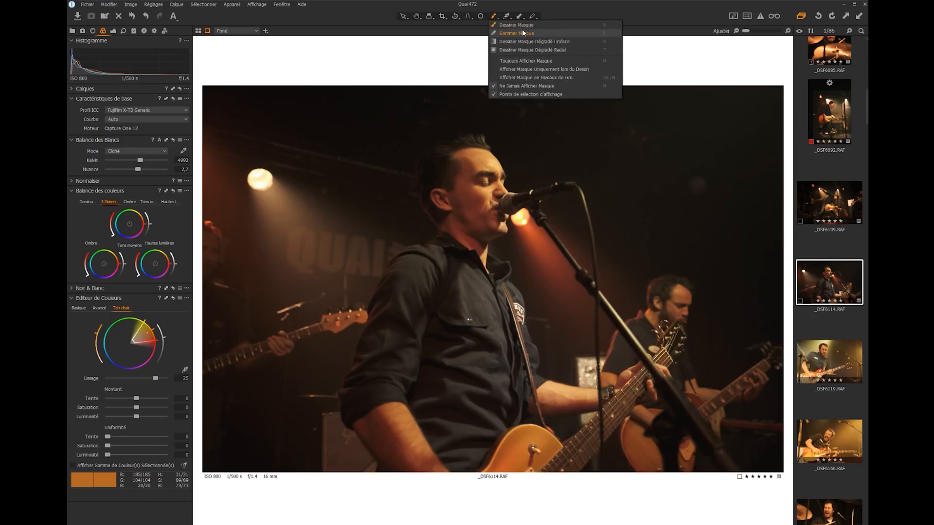
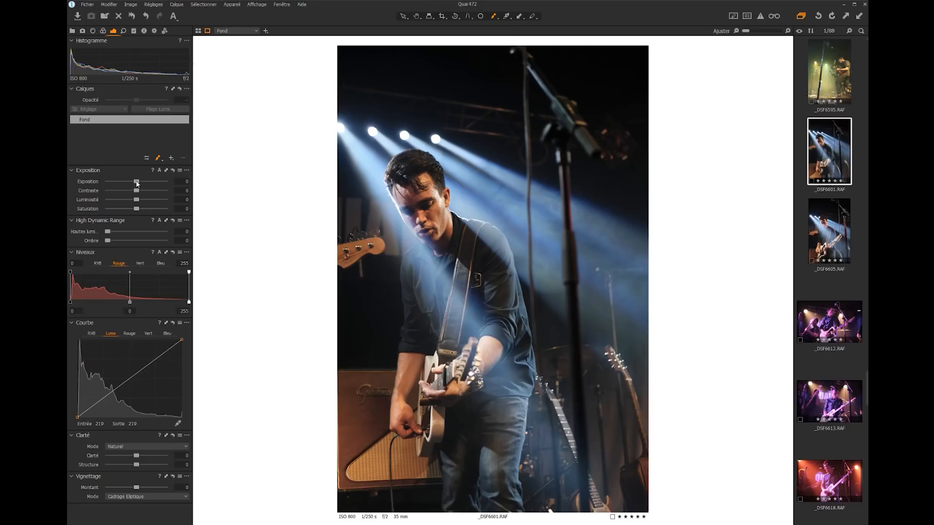
Raise the background's exposure to 0.42, contrast to 9, HDR shadows to 9 and saturation to 13 on the guitarist photo
{"action": "left_click_drag", "start_coordinate": [137, 183], "coordinate": [140, 191]}
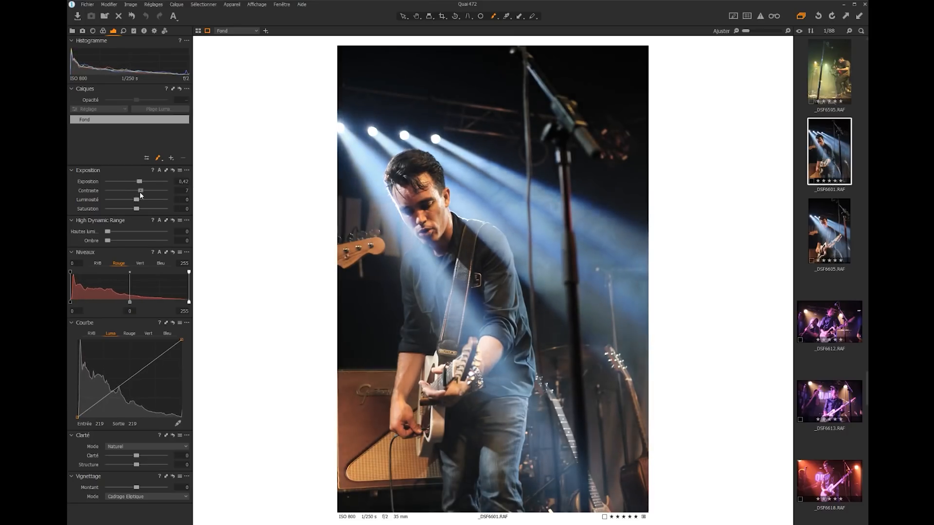
{"action": "left_click_drag", "start_coordinate": [108, 240], "coordinate": [113, 241]}
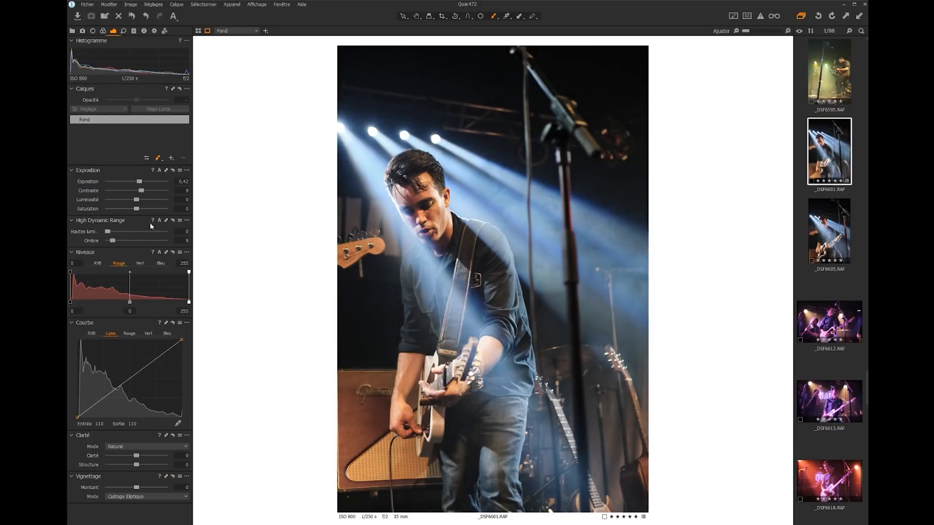
{"action": "left_click_drag", "start_coordinate": [137, 210], "coordinate": [141, 213]}
Add a new filled adjustment layer and name it Colorimetrie
{"action": "left_click", "coordinate": [171, 158]}
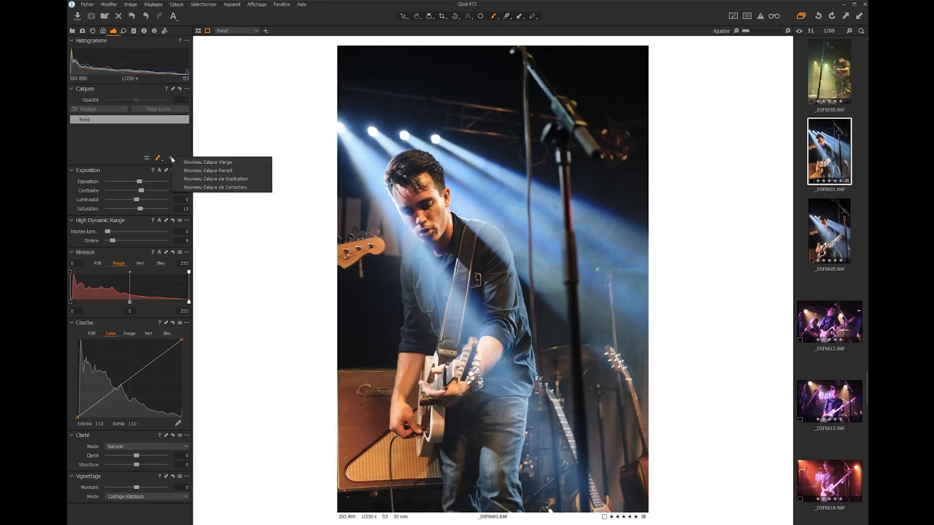
{"action": "left_click", "coordinate": [172, 159]}
{"action": "left_click", "coordinate": [171, 158]}
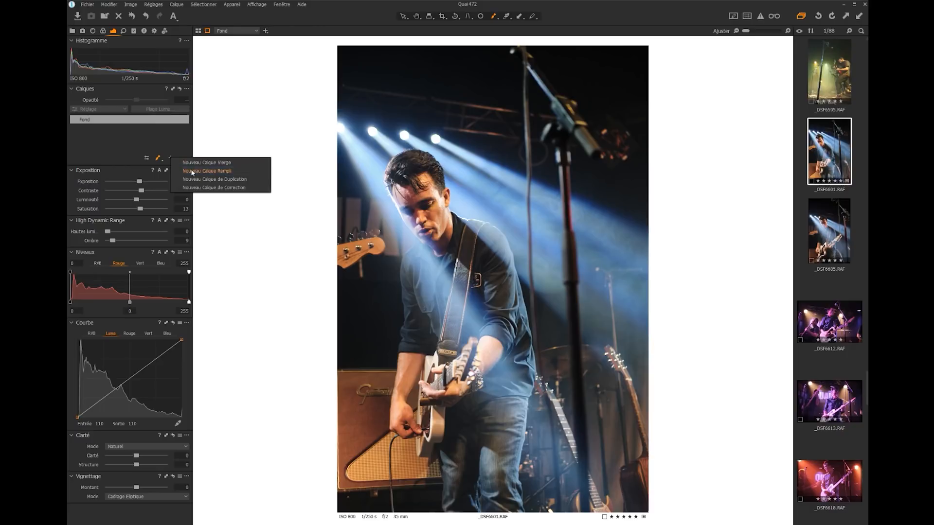
{"action": "left_click", "coordinate": [192, 171]}
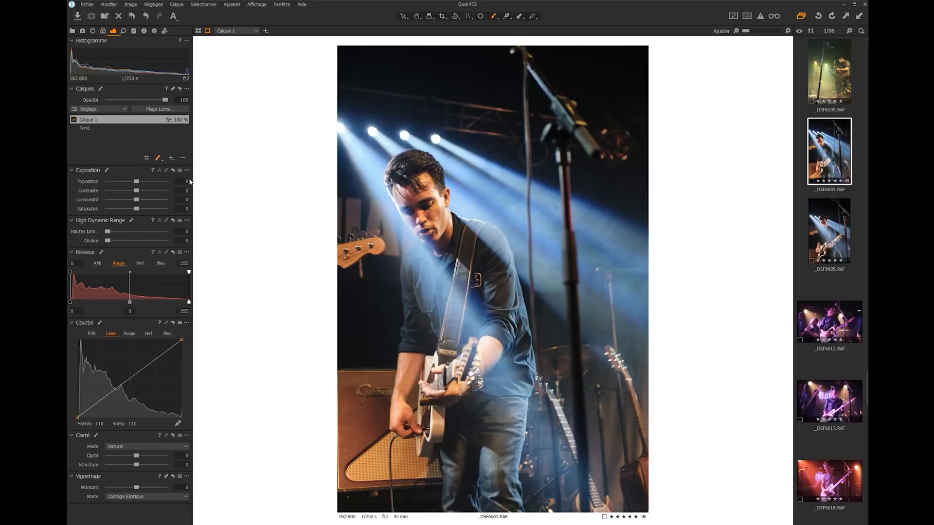
{"action": "double_click", "coordinate": [93, 120]}
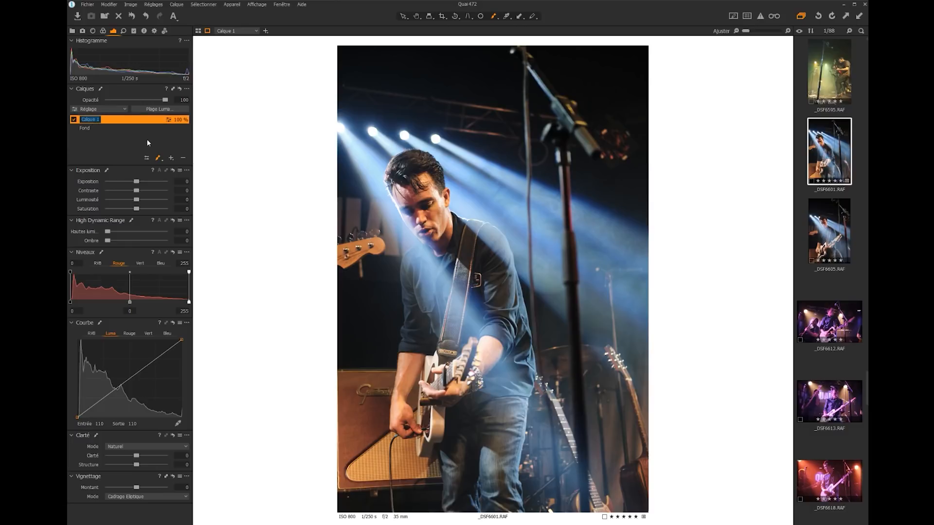
{"action": "type", "text": "Colorimetrie"}
{"action": "key", "text": "Return"}
Color-grade the Colorimetrie layer with the color balance wheels, tinting the shadows toward purple and the highlights toward warm yellow-orange
{"action": "left_click", "coordinate": [103, 31]}
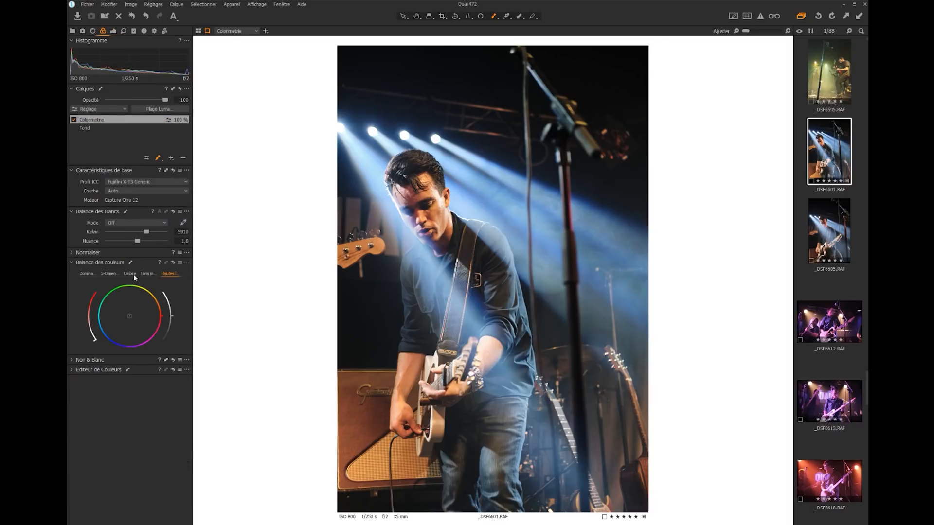
{"action": "left_click", "coordinate": [129, 275]}
{"action": "left_click_drag", "start_coordinate": [132, 319], "coordinate": [132, 322]}
{"action": "left_click_drag", "start_coordinate": [131, 318], "coordinate": [135, 318]}
{"action": "left_click", "coordinate": [169, 273]}
{"action": "left_click_drag", "start_coordinate": [130, 316], "coordinate": [137, 309]}
{"action": "left_click", "coordinate": [147, 274]}
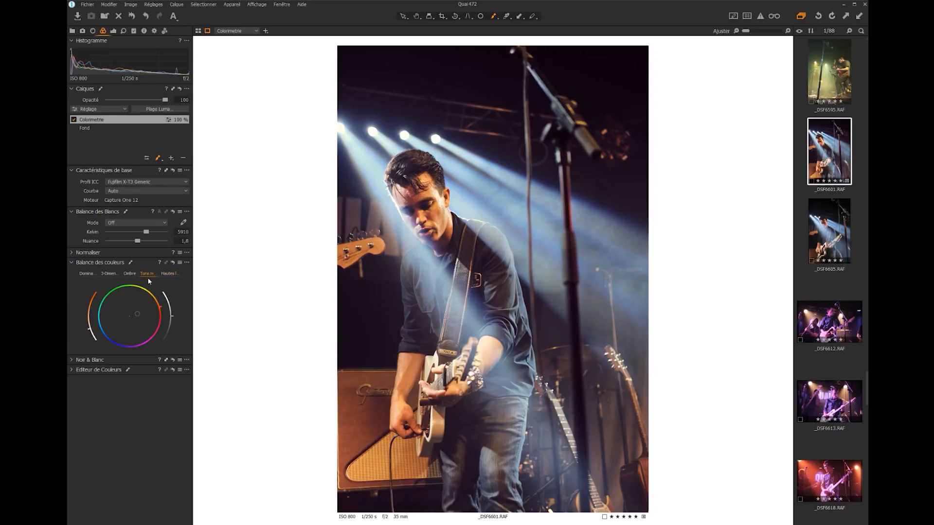
{"action": "left_click", "coordinate": [125, 274]}
Reduce the Colorimetrie layer's opacity to 23
{"action": "left_click", "coordinate": [93, 120]}
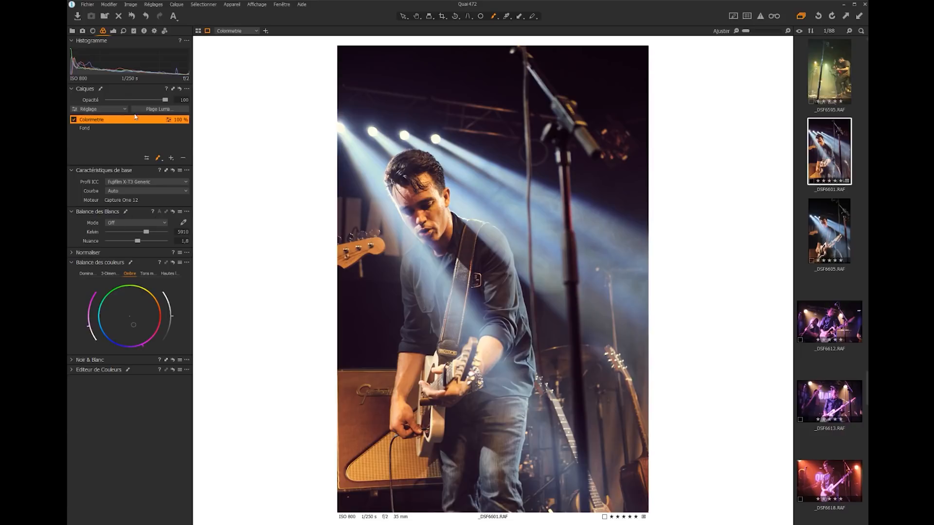
{"action": "left_click_drag", "start_coordinate": [168, 103], "coordinate": [96, 100]}
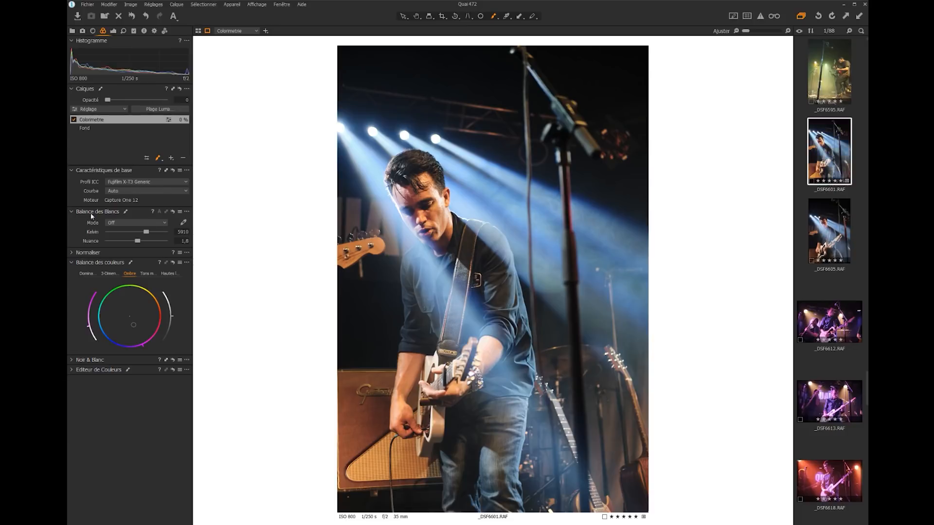
{"action": "mouse_move", "coordinate": [108, 99]}
{"action": "left_mouse_down"}
{"action": "mouse_move", "coordinate": [168, 107]}
{"action": "mouse_move", "coordinate": [112, 111]}
{"action": "mouse_move", "coordinate": [122, 100]}
{"action": "left_mouse_up"}
Add another filled adjustment layer and name it Contraste
{"action": "left_click", "coordinate": [171, 157]}
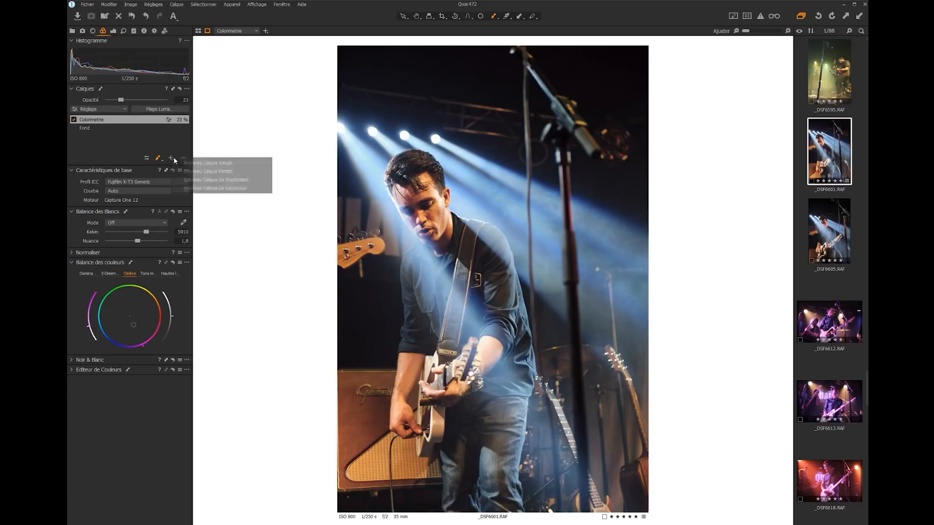
{"action": "left_click", "coordinate": [199, 166]}
{"action": "double_click", "coordinate": [106, 120]}
{"action": "type", "text": "Contraste"}
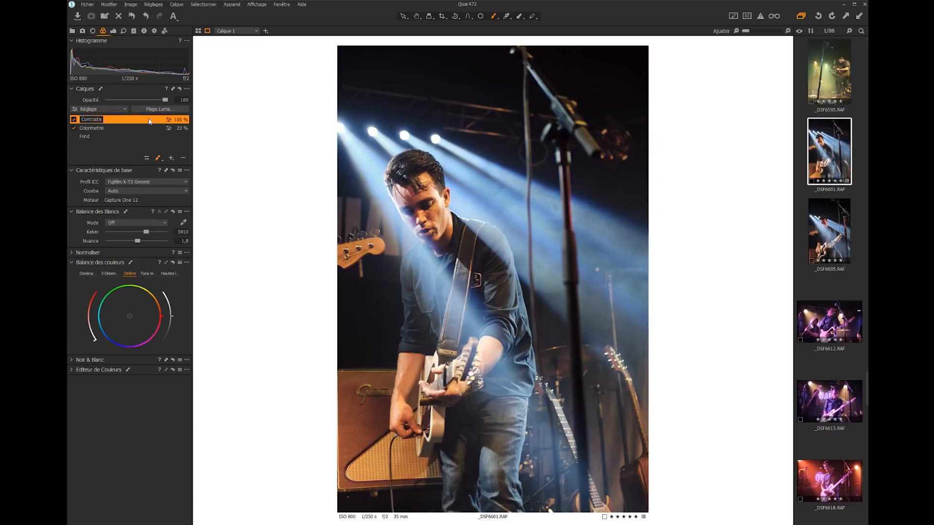
{"action": "key", "text": "Return"}
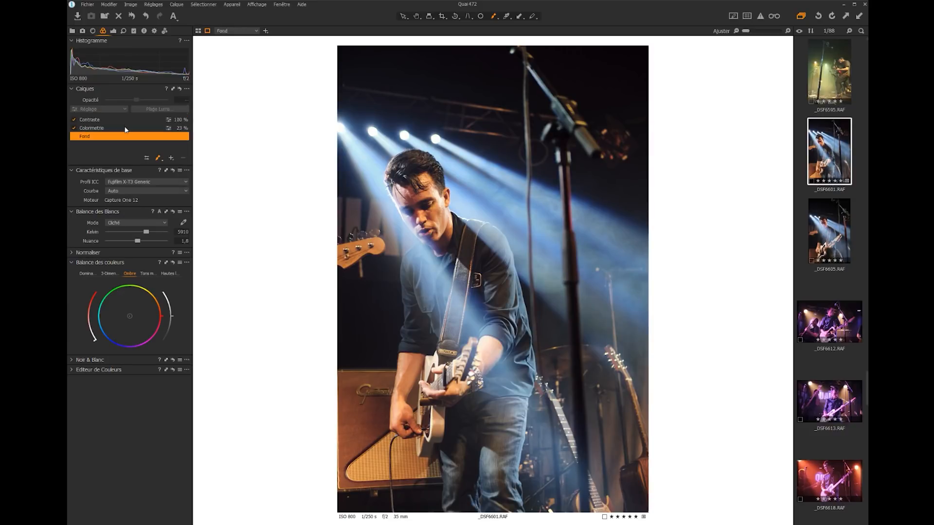
Shape a gentle S-curve on the Contraste layer's Luma channel, slightly lifting the black point and adding points in the shadows, midtones and highlights
{"action": "left_click", "coordinate": [113, 30]}
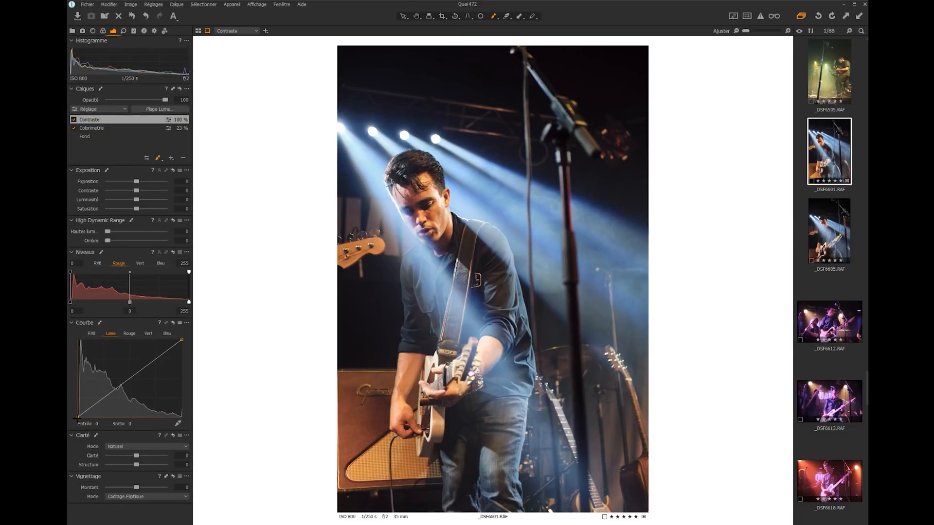
{"action": "left_click_drag", "start_coordinate": [77, 418], "coordinate": [77, 416]}
{"action": "left_click_drag", "start_coordinate": [90, 405], "coordinate": [136, 370]}
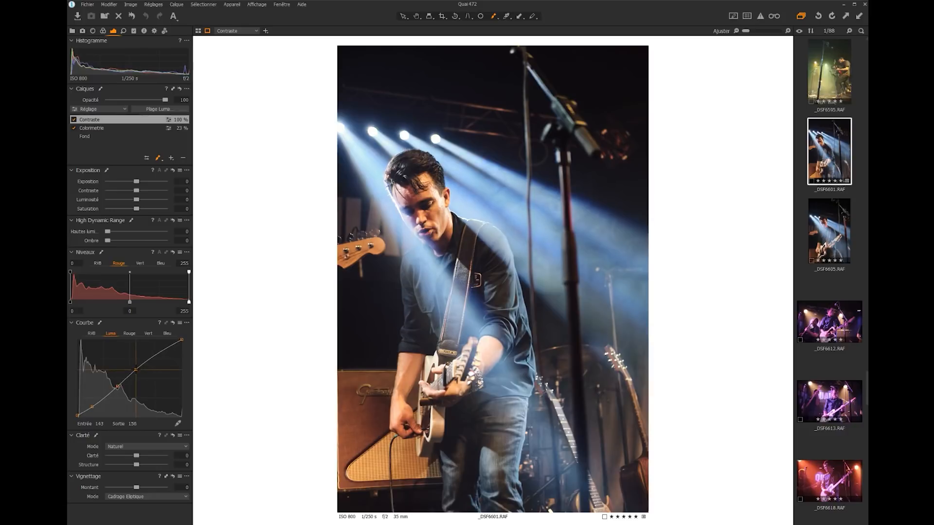
{"action": "left_click", "coordinate": [161, 354]}
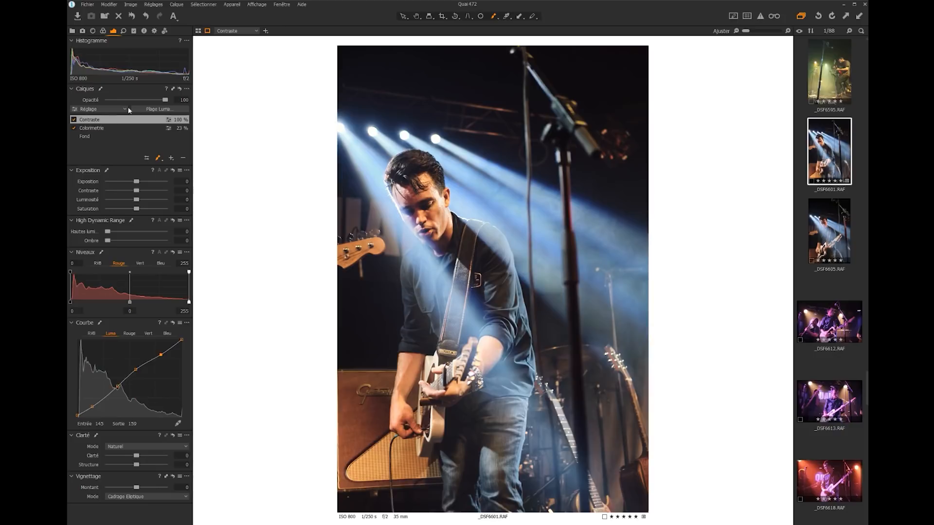
Lower the Contraste layer's opacity to 59 and the Colorimetrie layer's opacity to 14
{"action": "left_click_drag", "start_coordinate": [165, 101], "coordinate": [145, 100]}
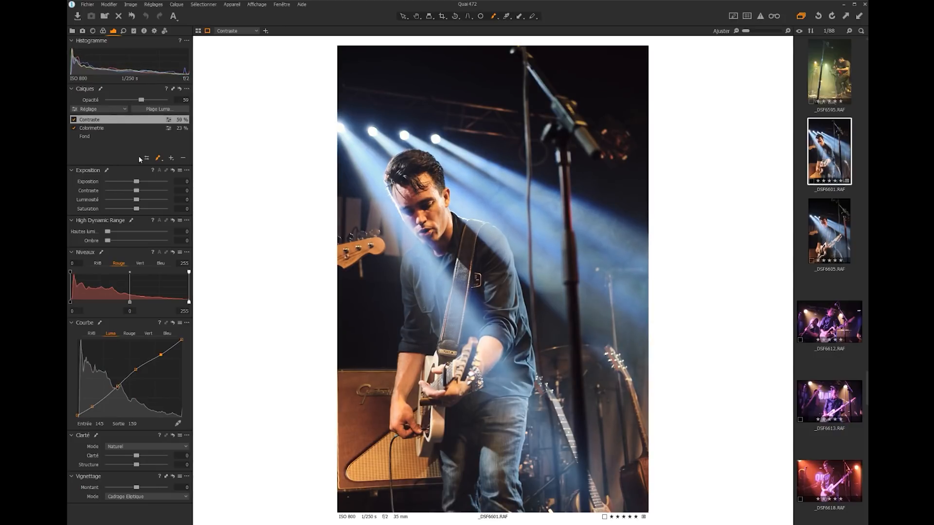
{"action": "left_click", "coordinate": [110, 126]}
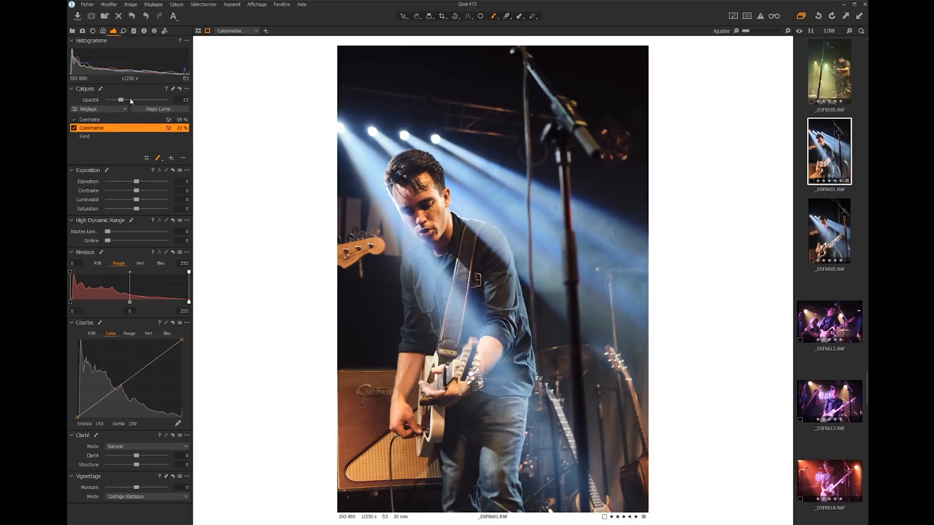
{"action": "left_click_drag", "start_coordinate": [121, 100], "coordinate": [144, 100]}
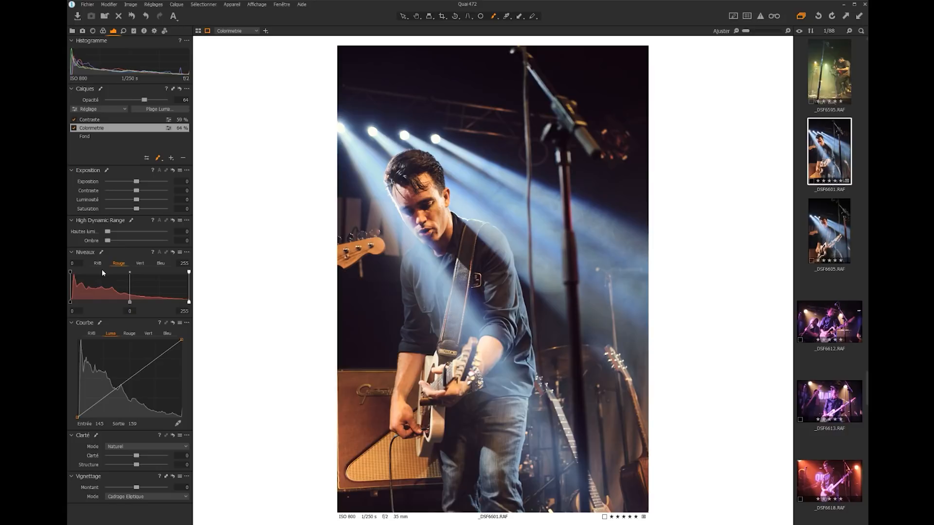
{"action": "left_click_drag", "start_coordinate": [145, 100], "coordinate": [116, 100]}
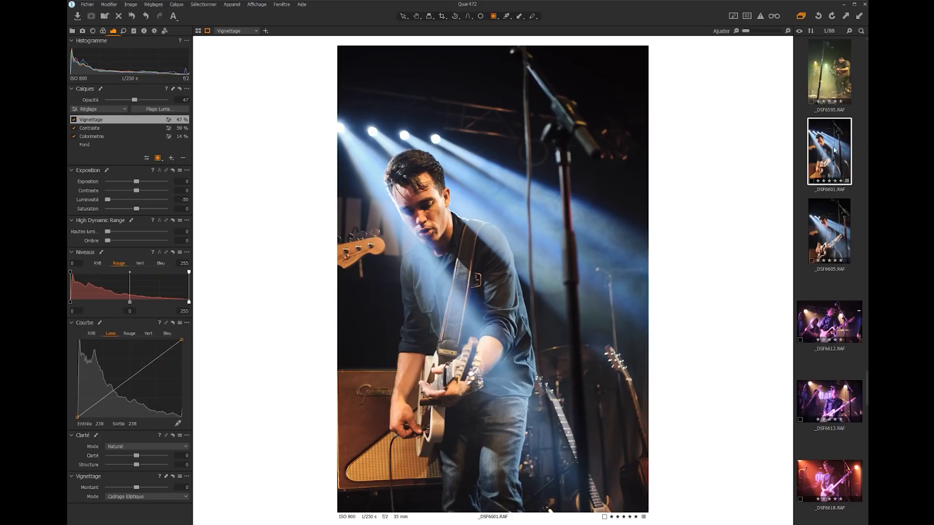
Send _DSF6601.RAF to Adobe Photoshop 2020 for editing as a 16-bit PSD in Adobe RGB (1998) at 300 px/in
{"action": "right_click", "coordinate": [844, 151]}
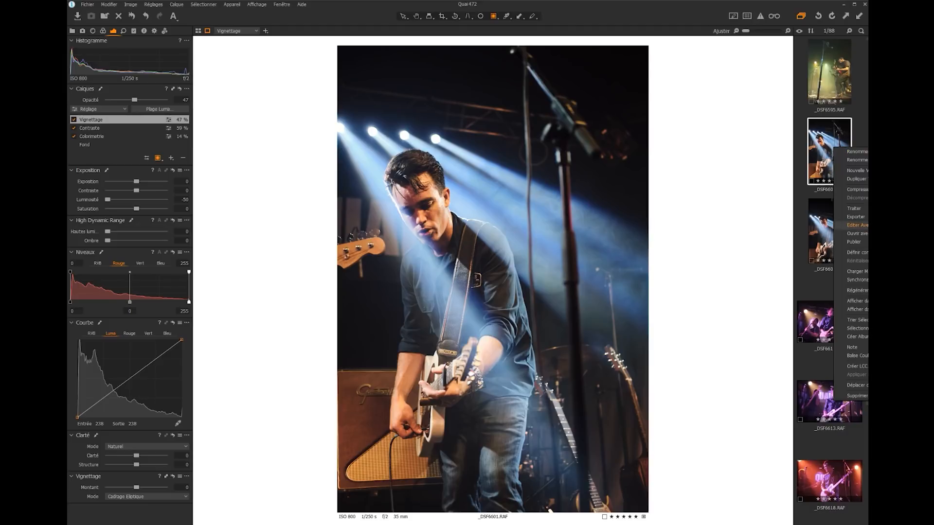
{"action": "left_click", "coordinate": [856, 225]}
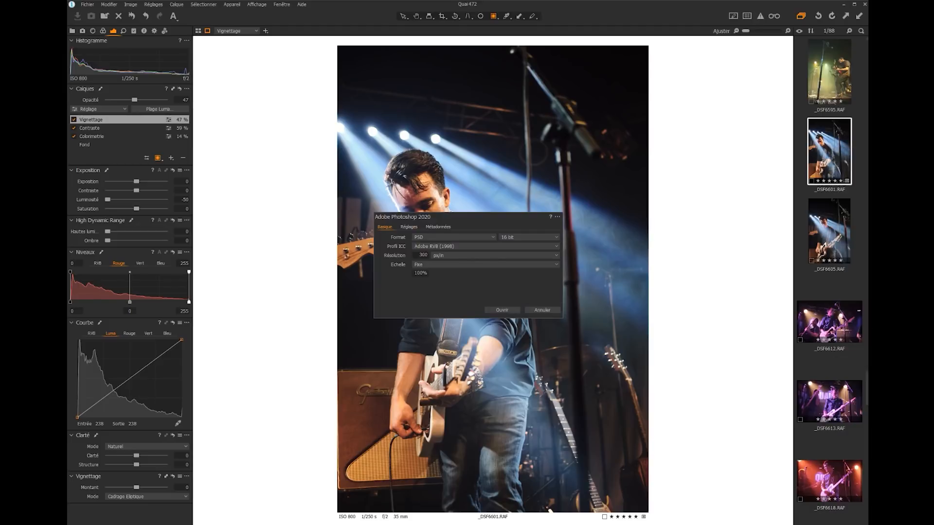
{"action": "left_click", "coordinate": [505, 311]}
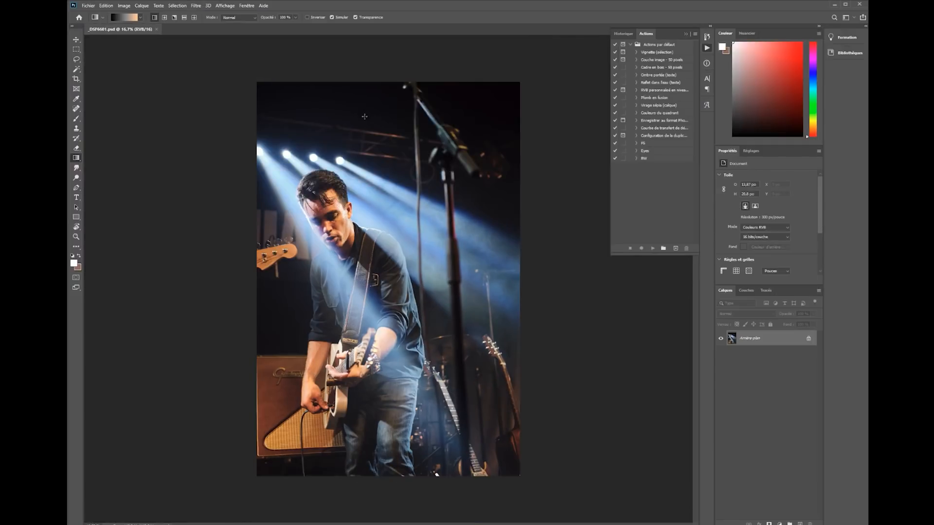
Add a Hue/Saturation adjustment layer with saturation at -100 to turn the photo black and white, and save the PSD
{"action": "left_click", "coordinate": [779, 524]}
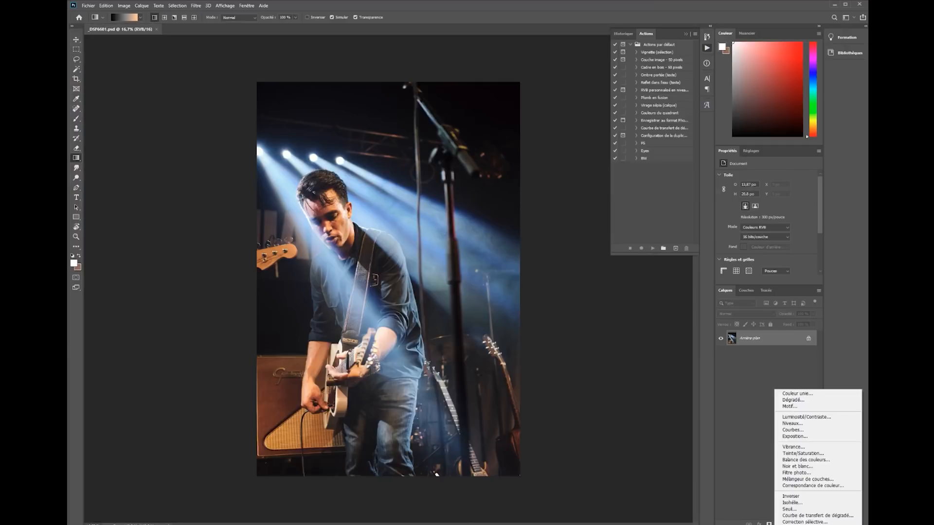
{"action": "left_click", "coordinate": [791, 450]}
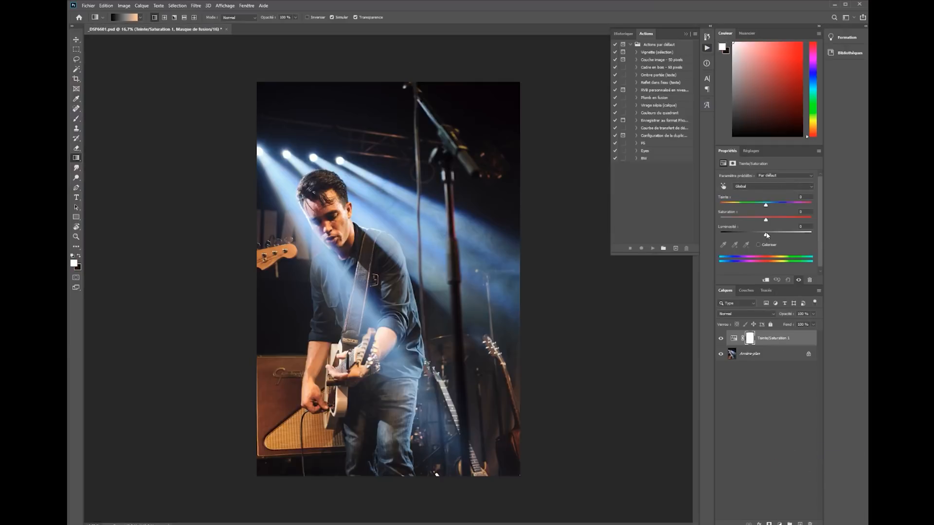
{"action": "left_click_drag", "start_coordinate": [767, 221], "coordinate": [720, 220]}
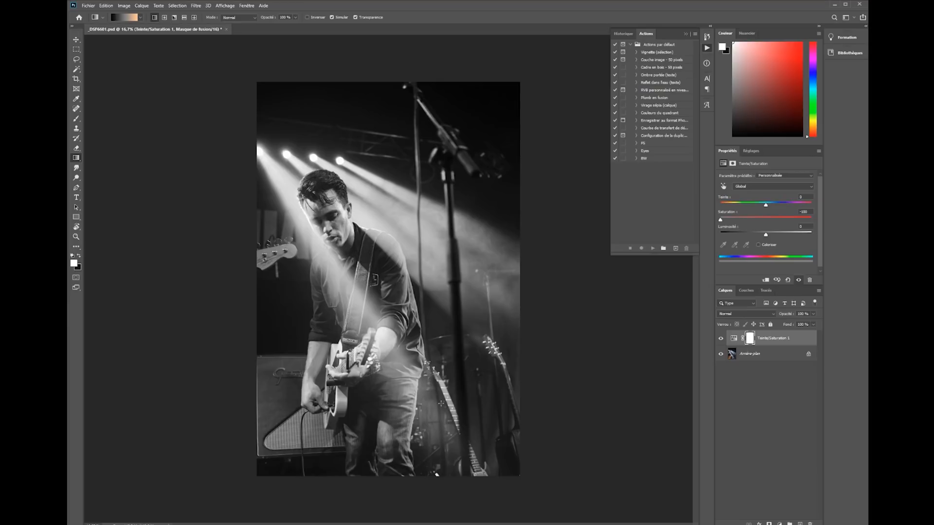
{"action": "key", "text": "ctrl+s"}
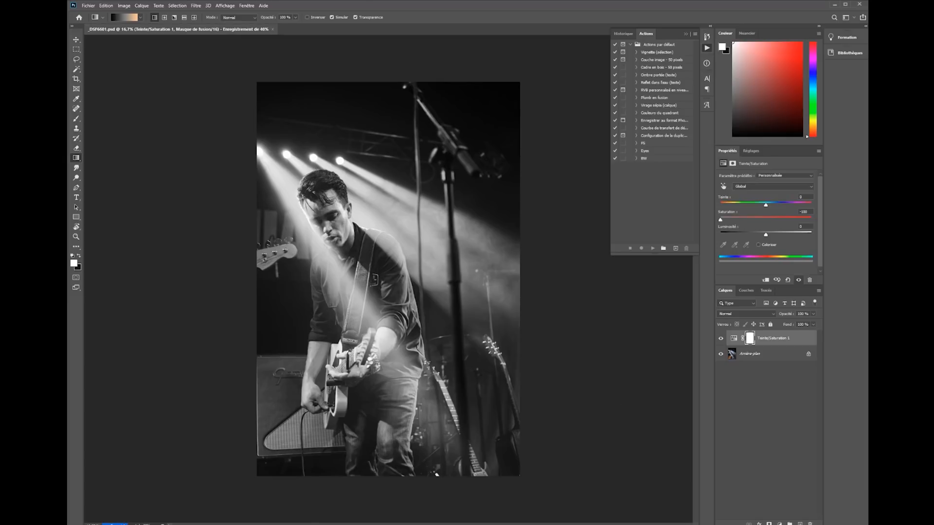
Switch back to Capture One and open the edited _DSF6601.psd in the viewer
{"action": "mouse_move", "coordinate": [283, 524]}
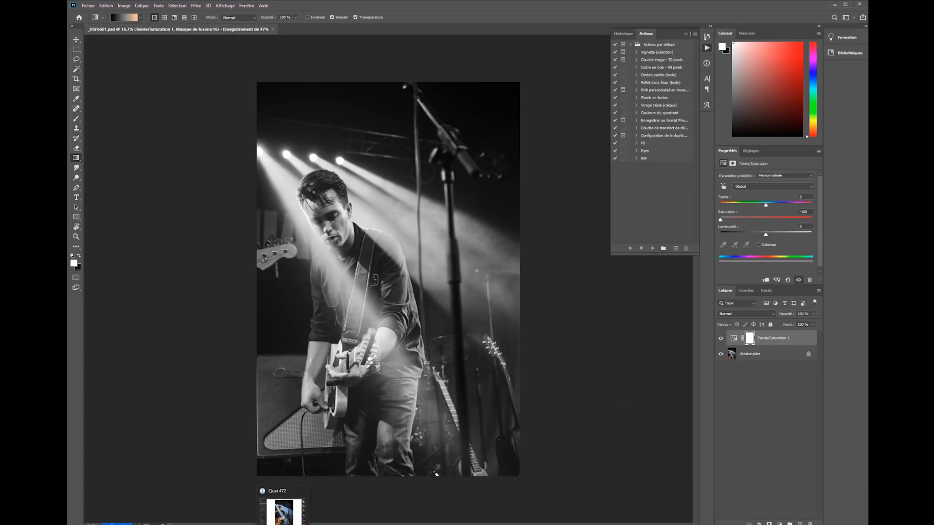
{"action": "left_click", "coordinate": [283, 508]}
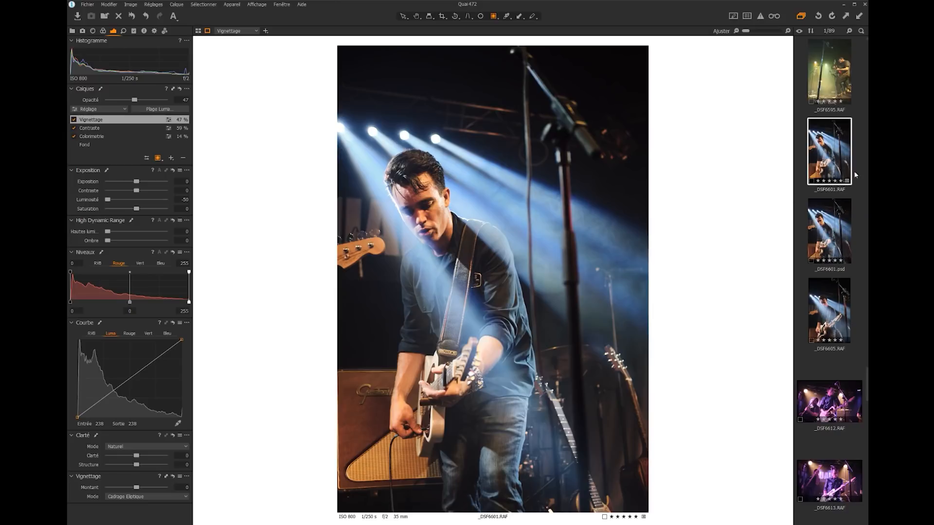
{"action": "left_click", "coordinate": [836, 231]}
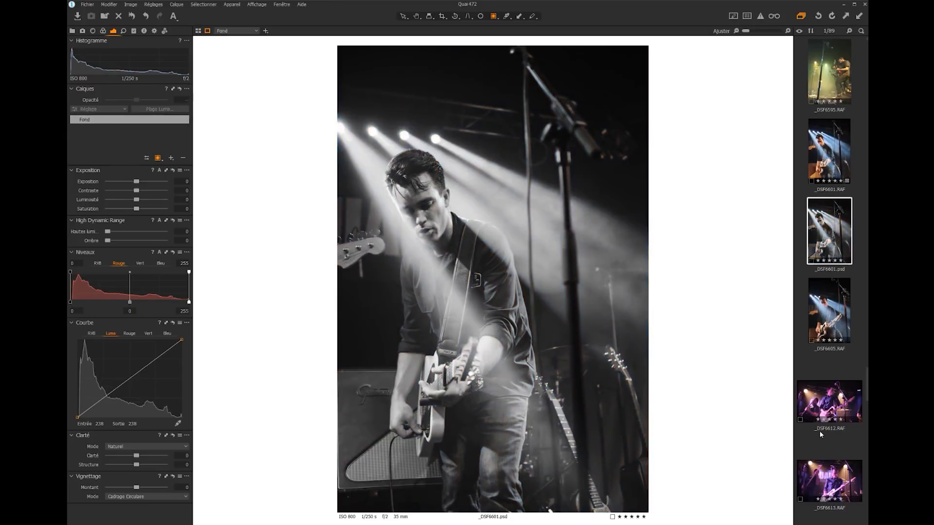